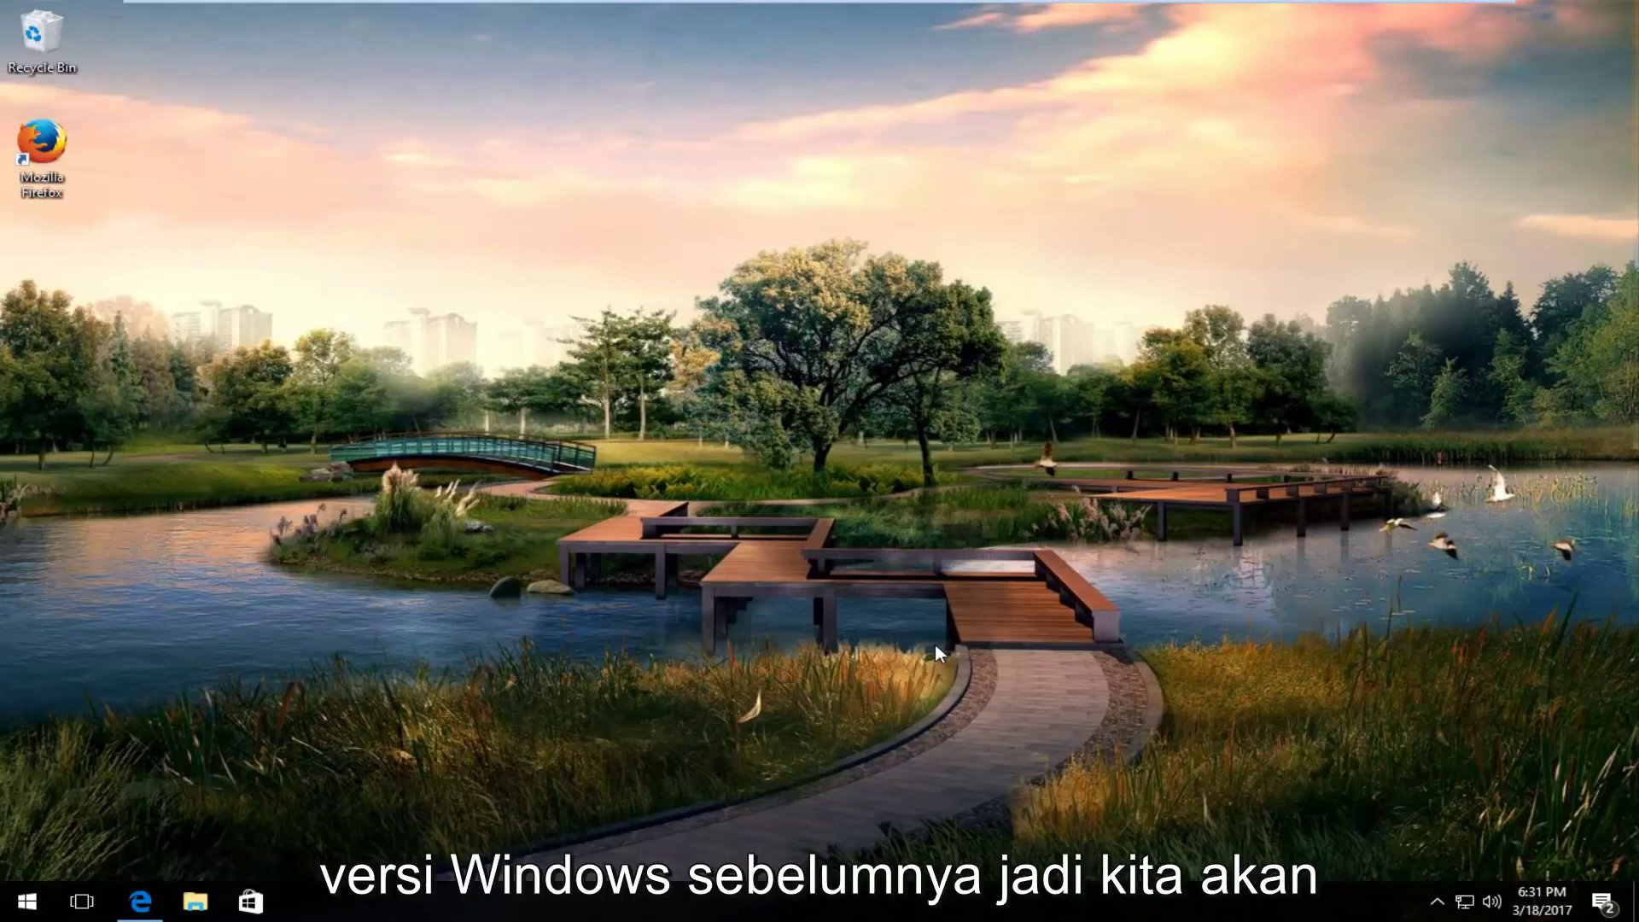
- Open Winaero's Windows 7 games article in Edge and maximize the window
click(138, 903)
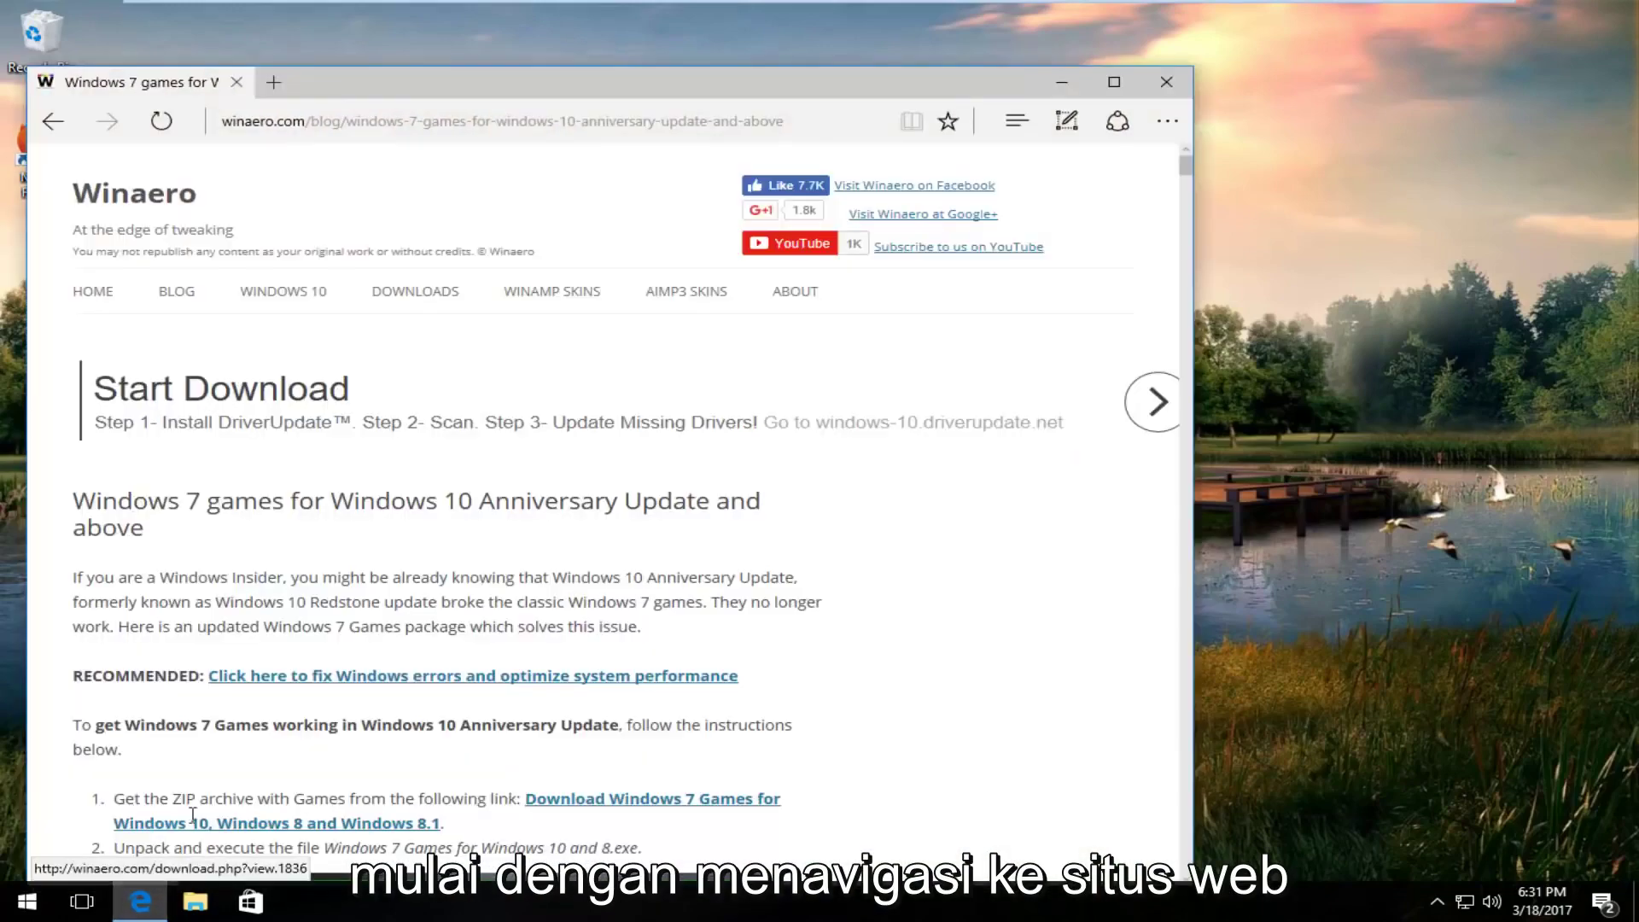
click(1115, 82)
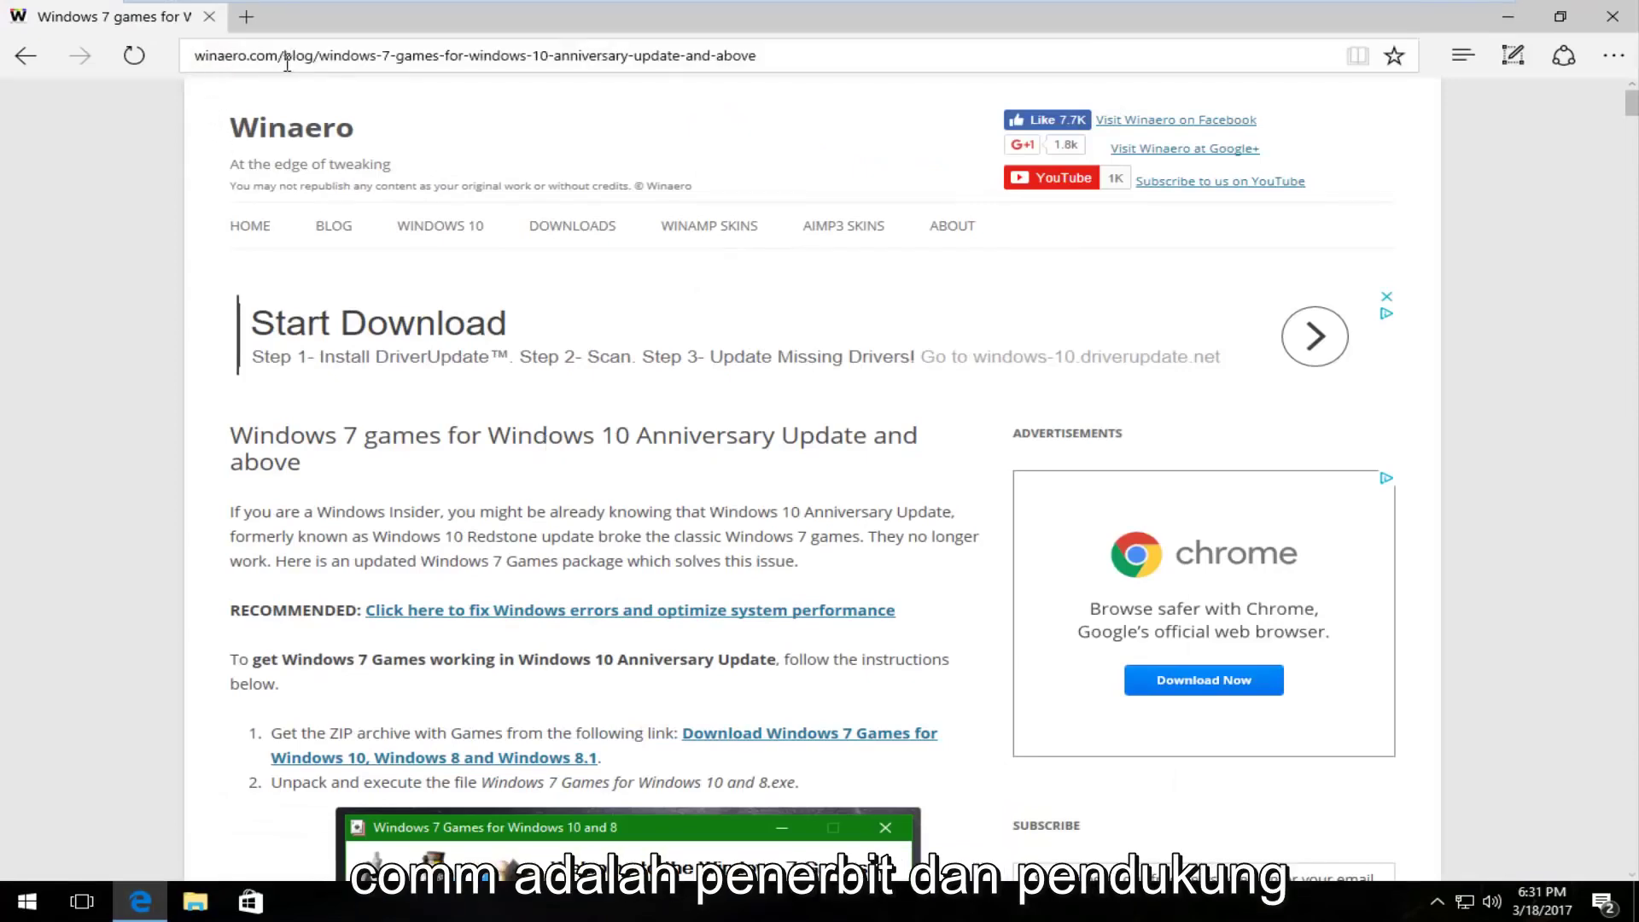
scroll(263, 264, down, 1)
scroll(234, 277, down, 3)
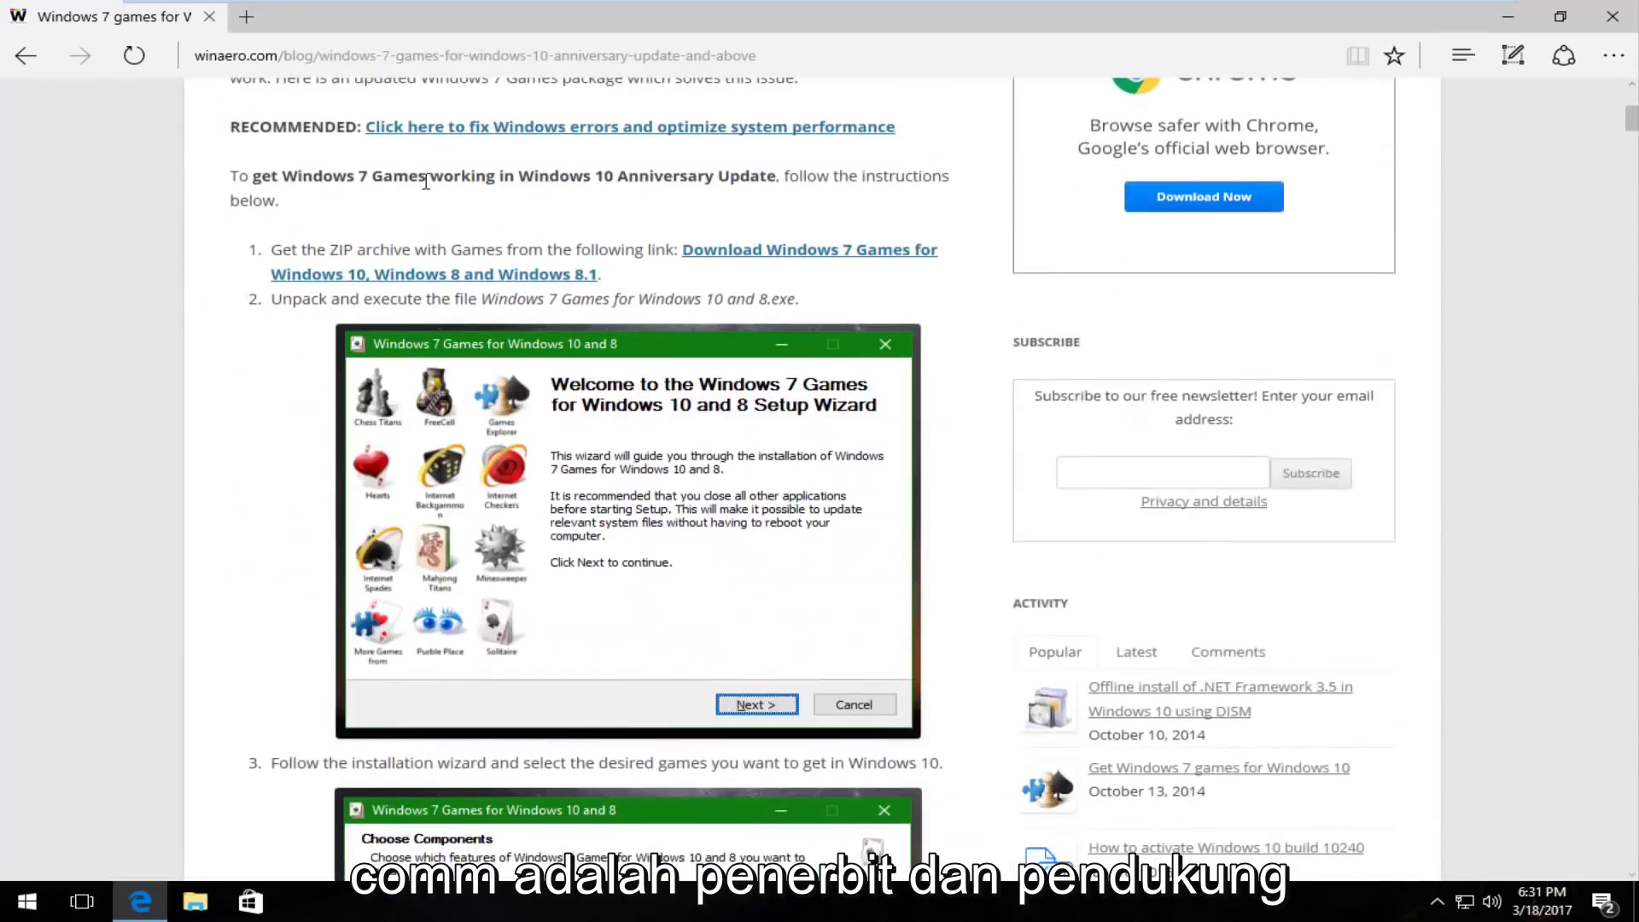
scroll(224, 514, down, 3)
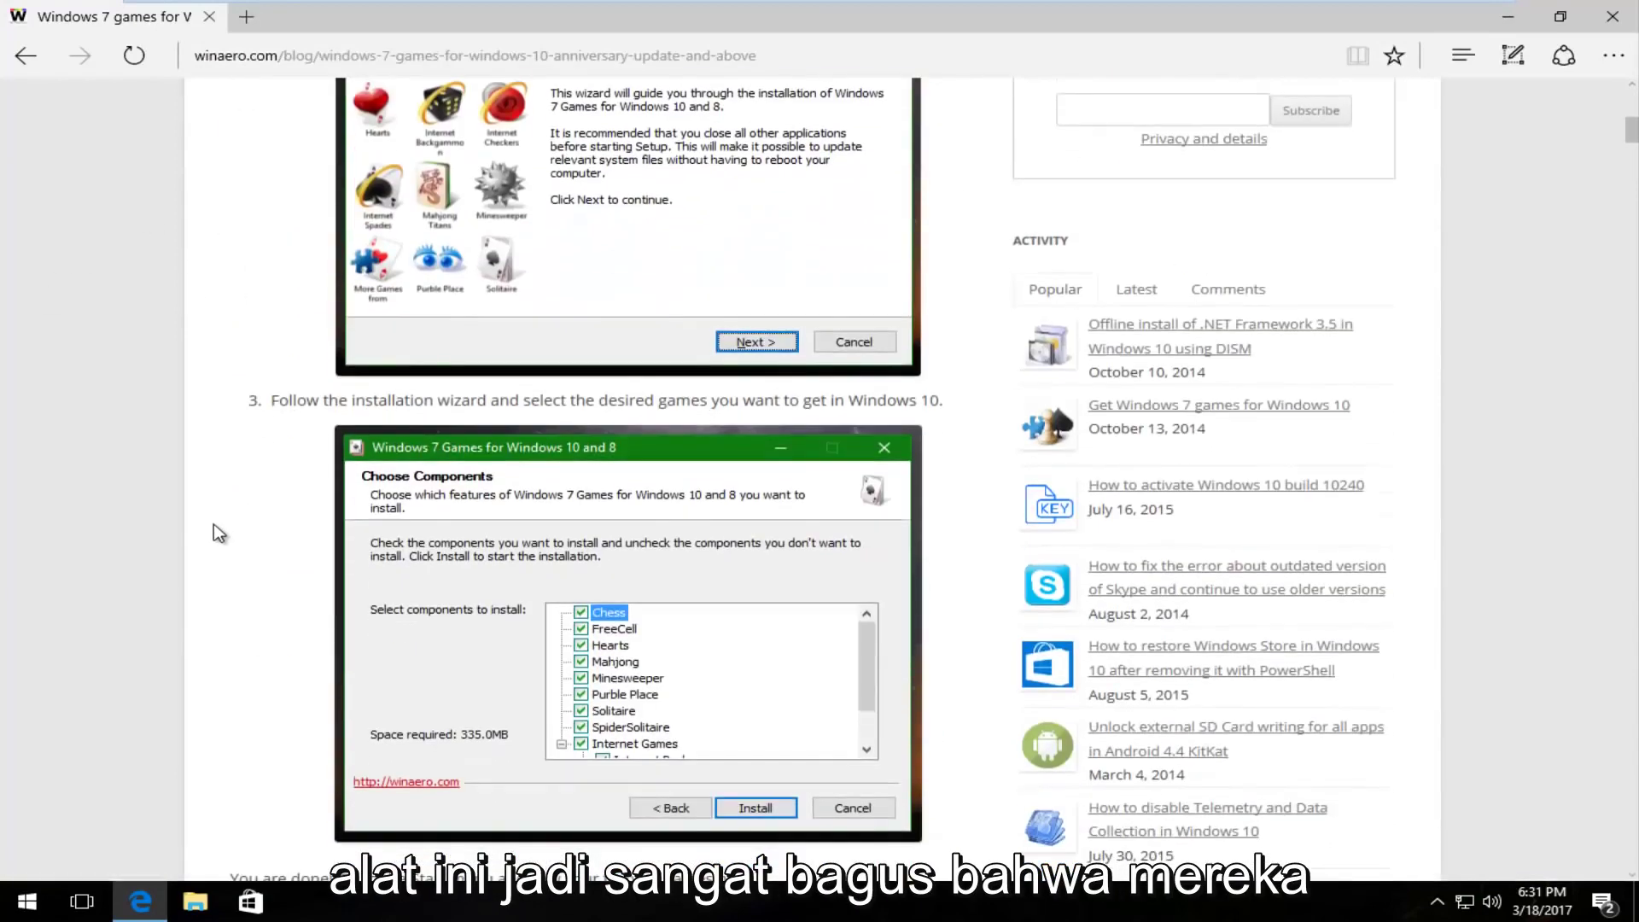
scroll(213, 529, down, 4)
scroll(214, 529, up, 8)
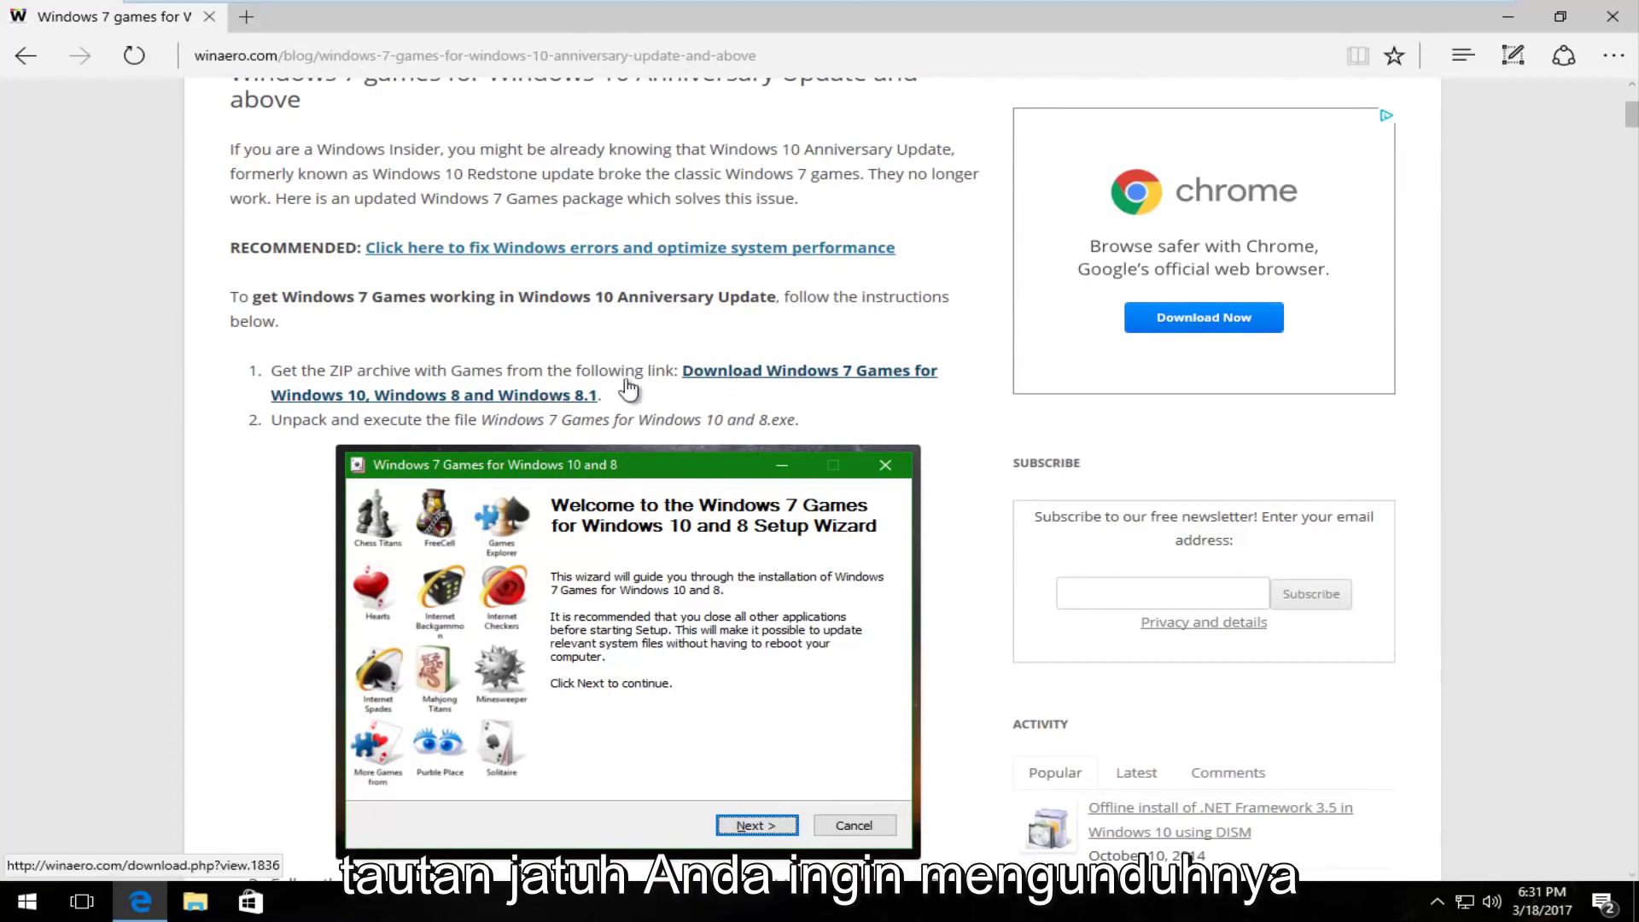
- Follow Winaero's download links and save Win7Games4Win10_8_81_v2.zip to Downloads
click(468, 402)
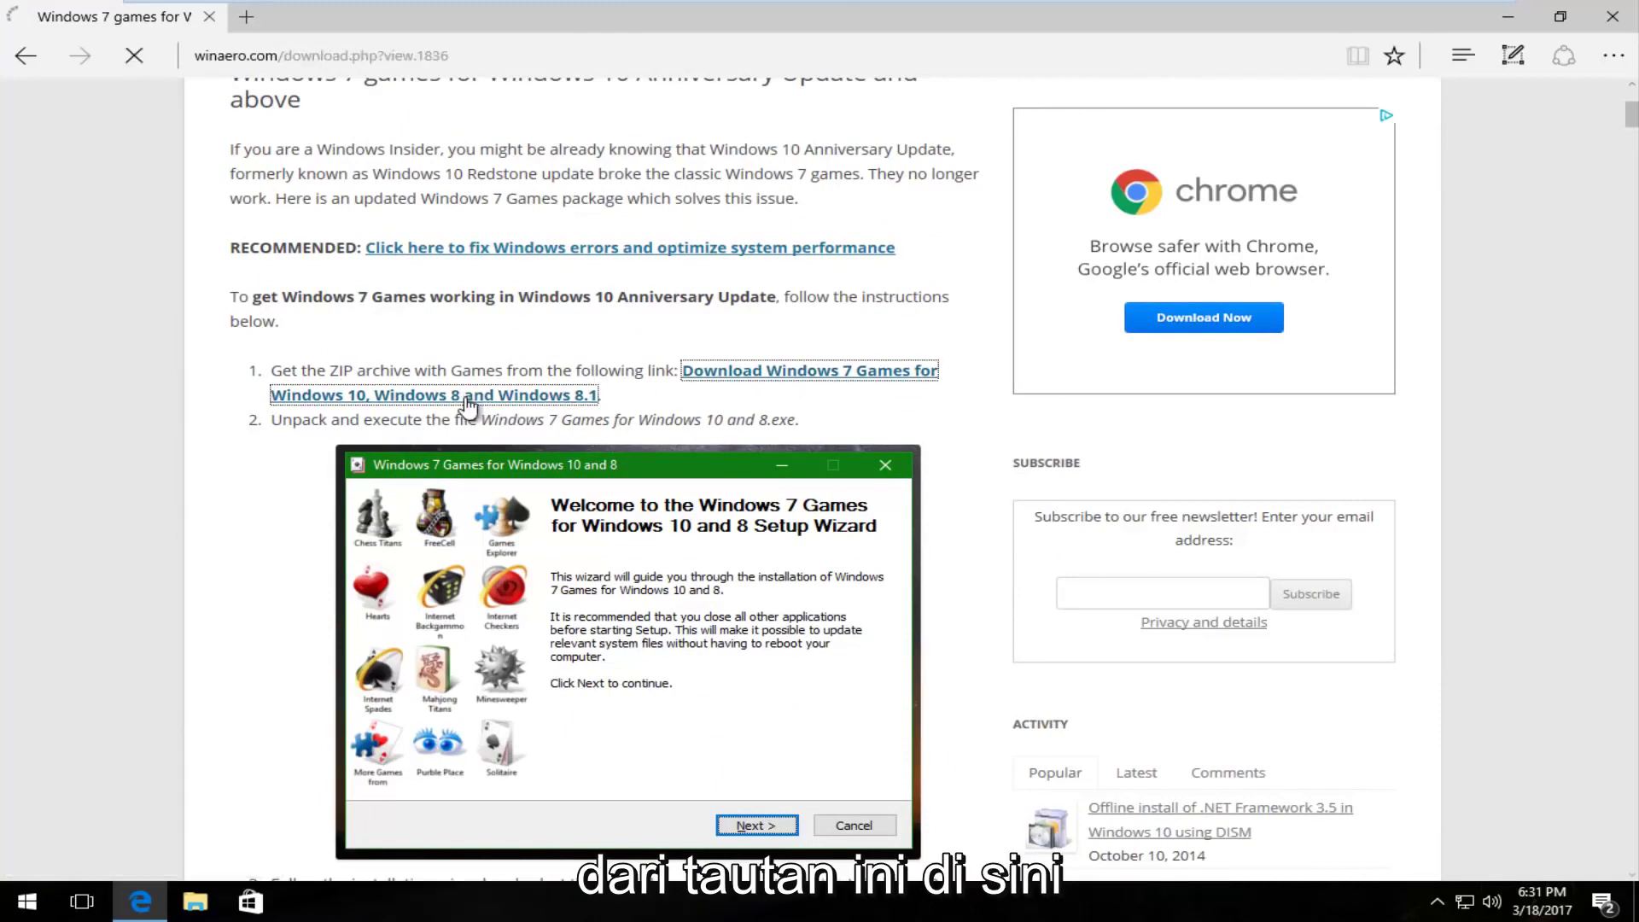
scroll(449, 400, down, 4)
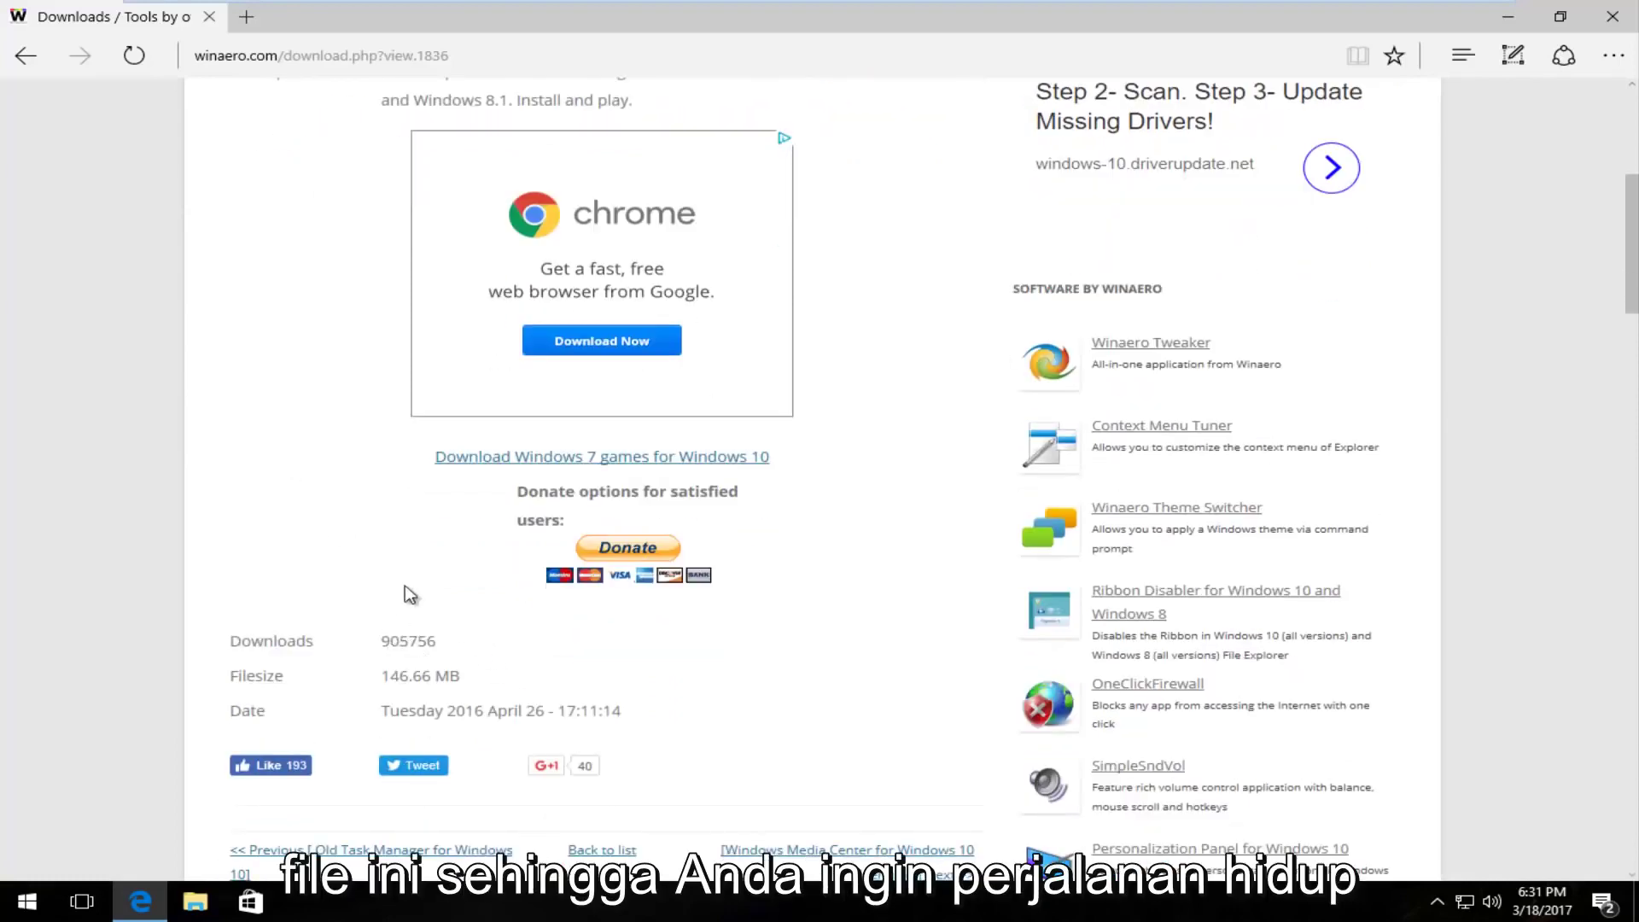
click(622, 461)
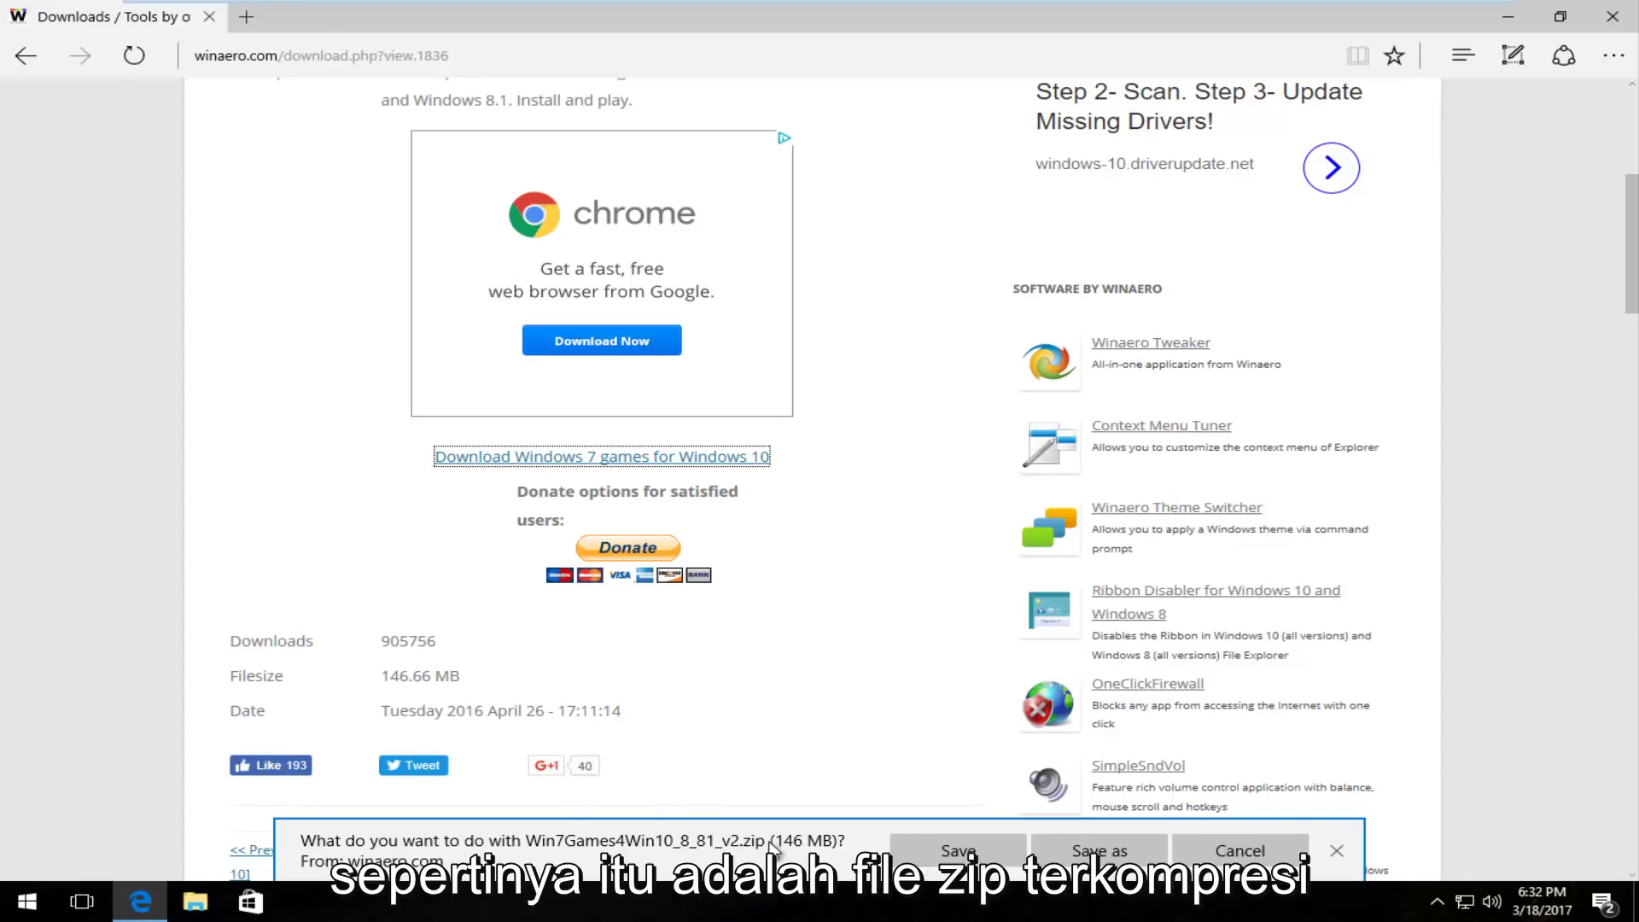
click(994, 863)
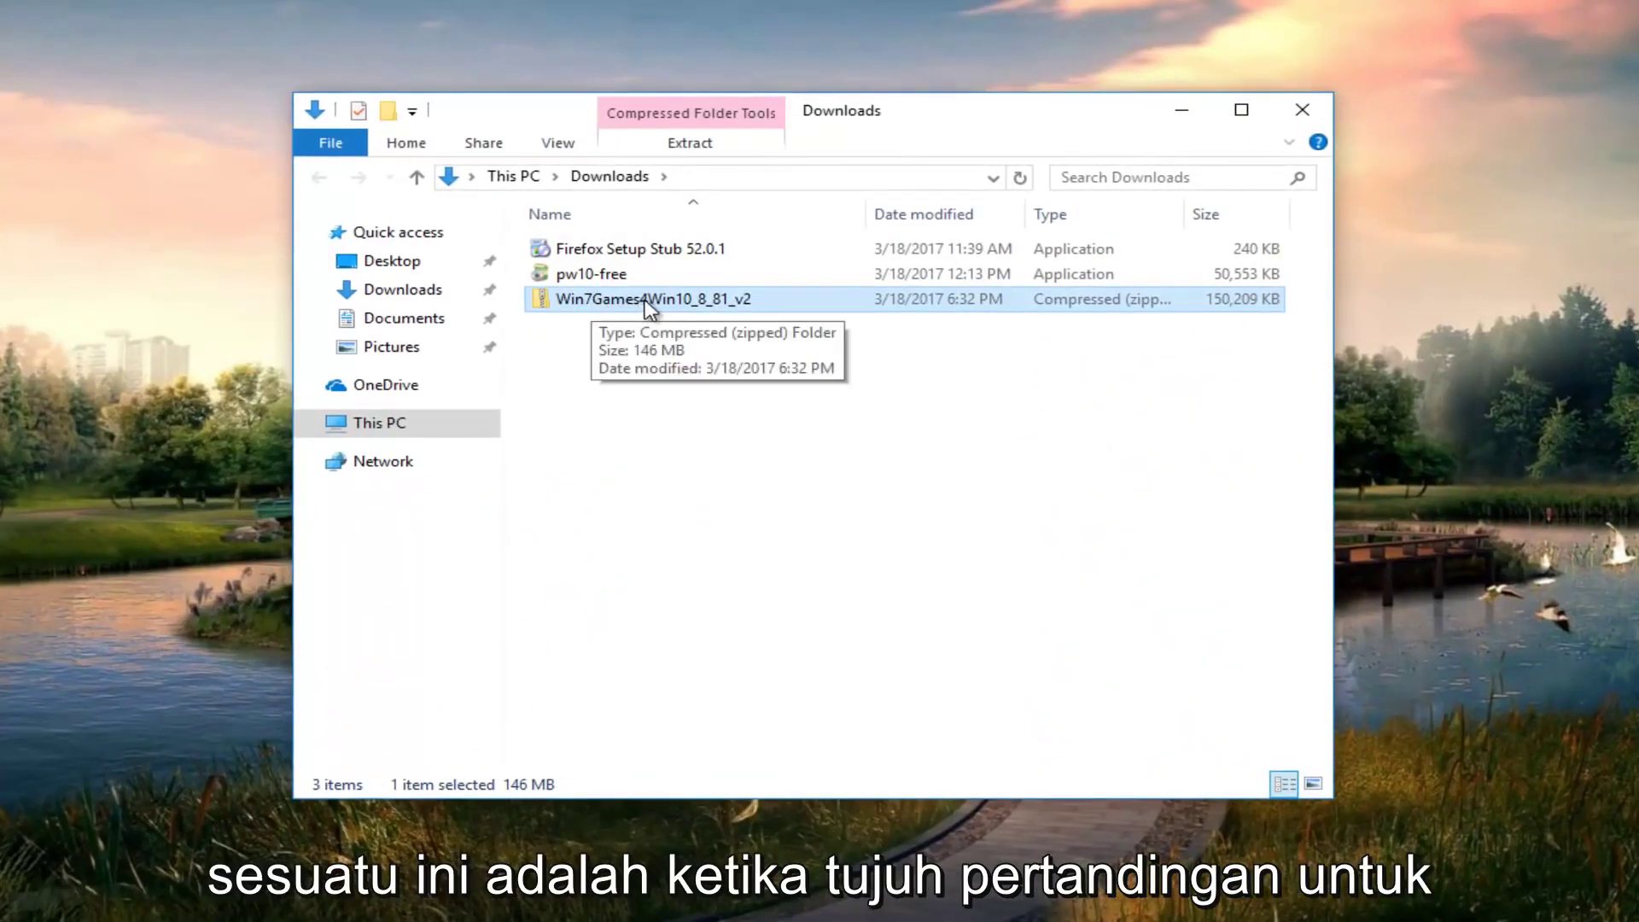
- Open the Win7Games4Win10 ZIP, widen the Name column, and run the games application
double_click(701, 298)
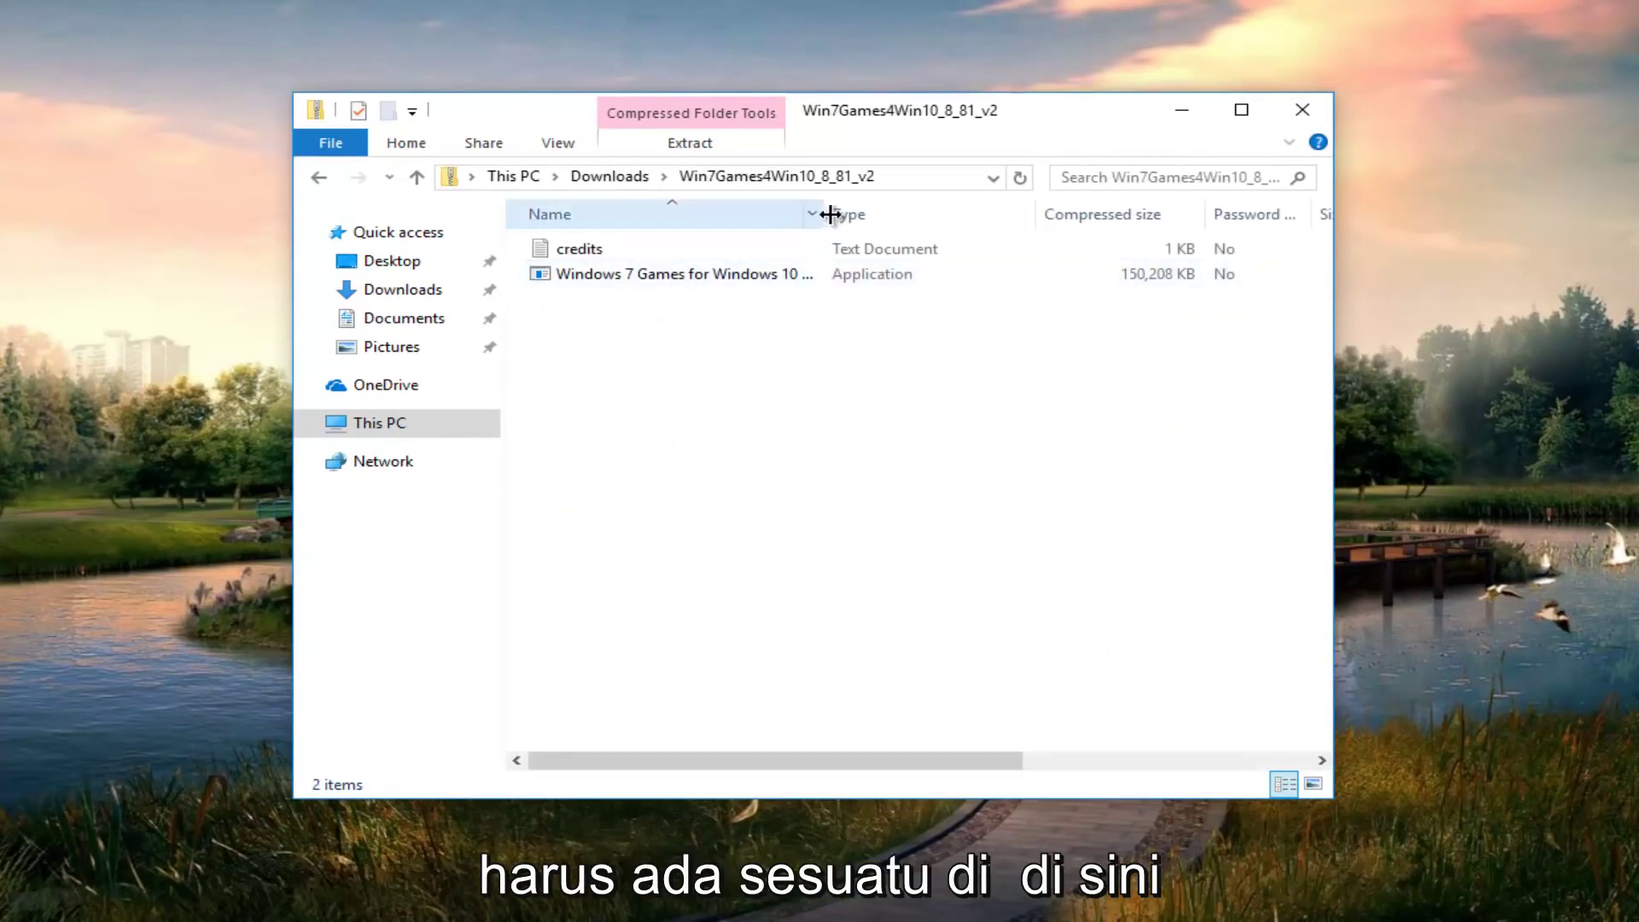
drag(825, 213, 958, 213)
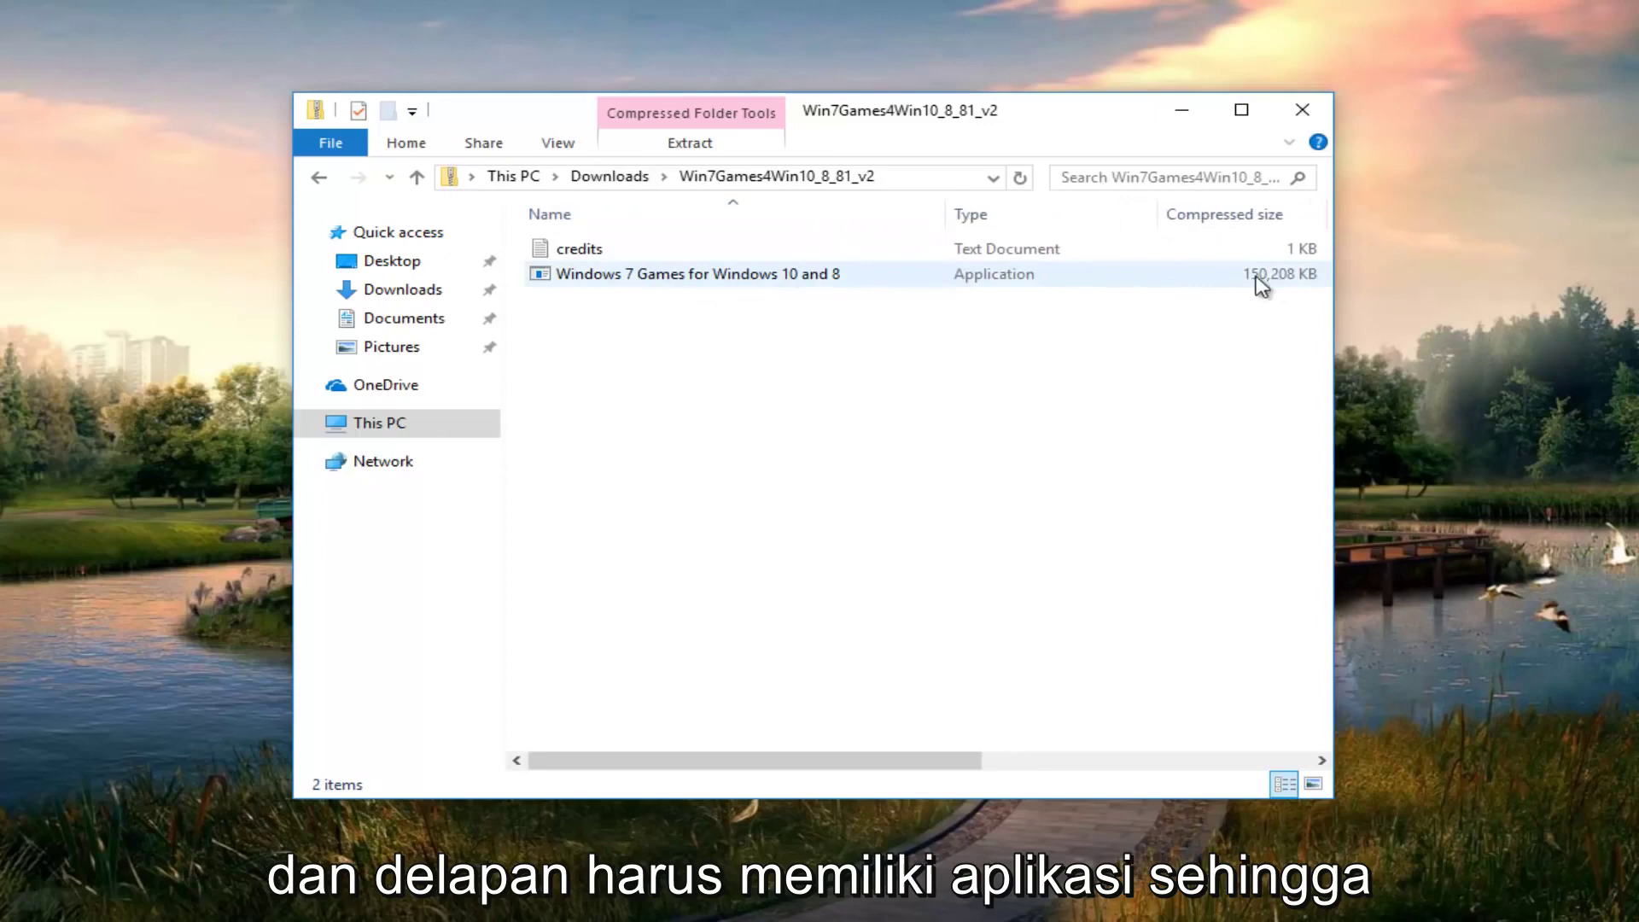
double_click(714, 277)
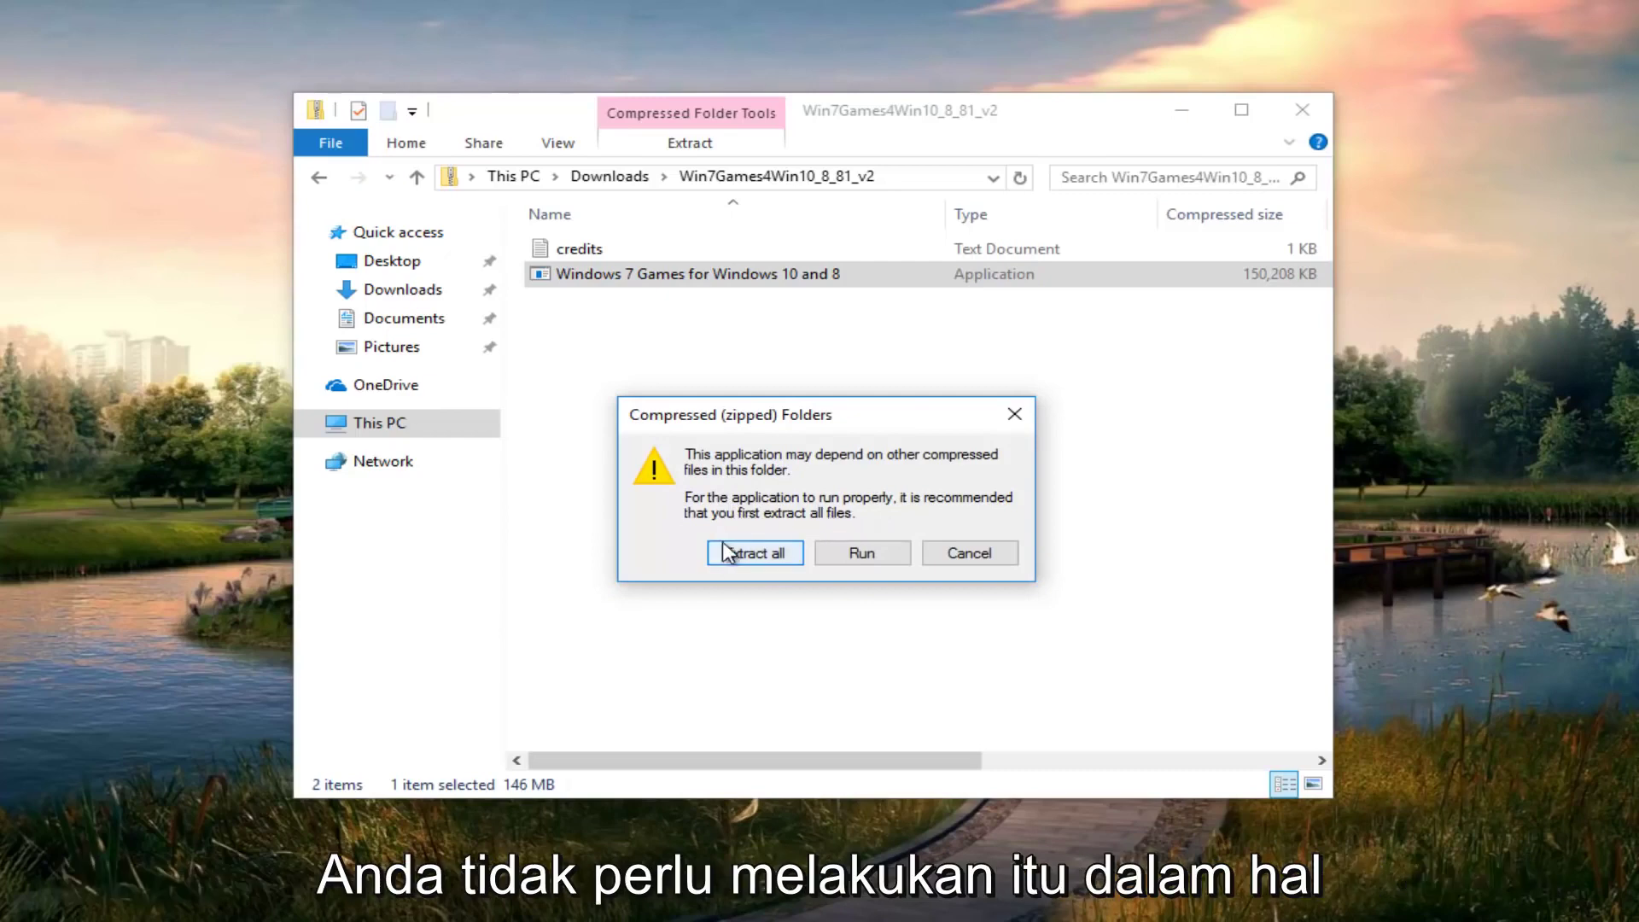
- Run the setup without extracting, approve User Account Control, and minimize File Explorer
click(848, 560)
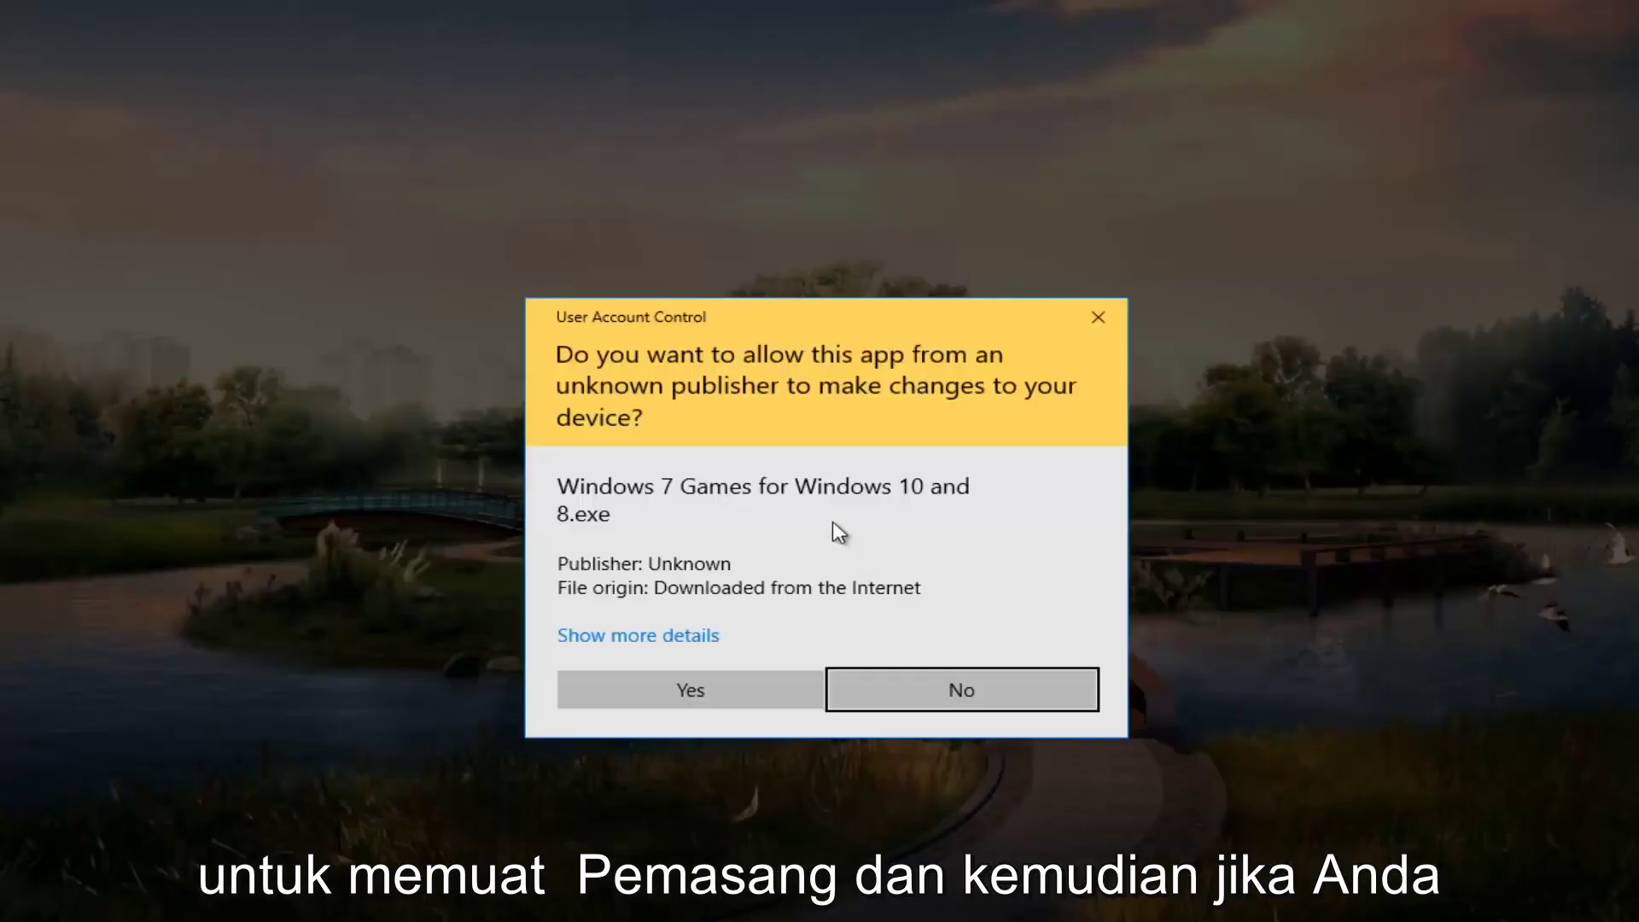
click(611, 349)
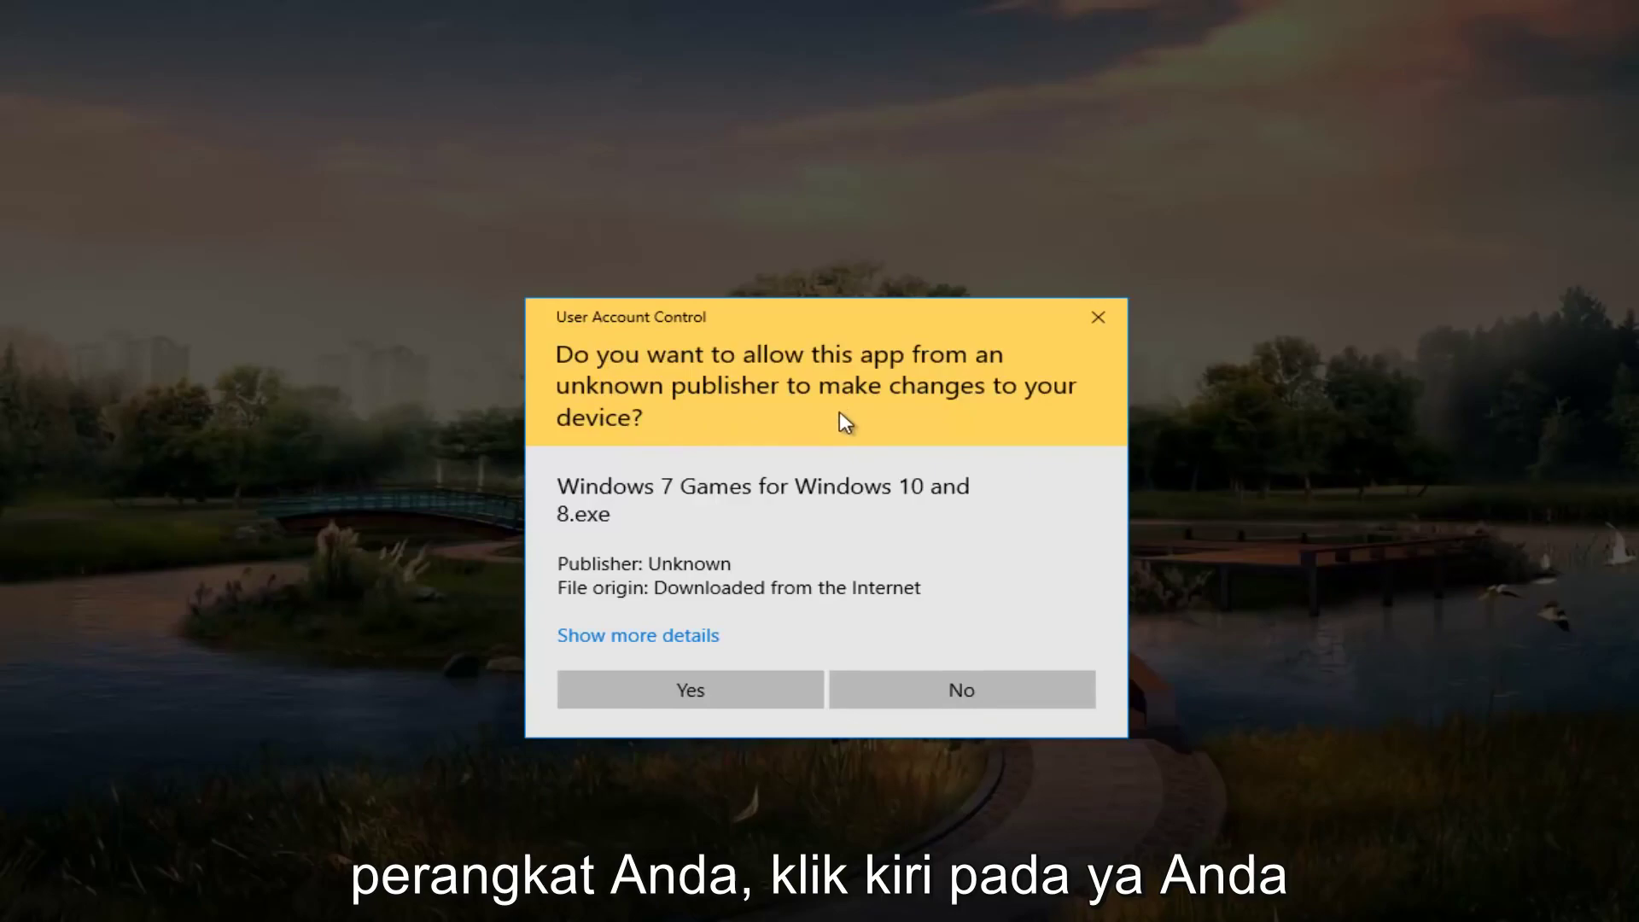
click(688, 698)
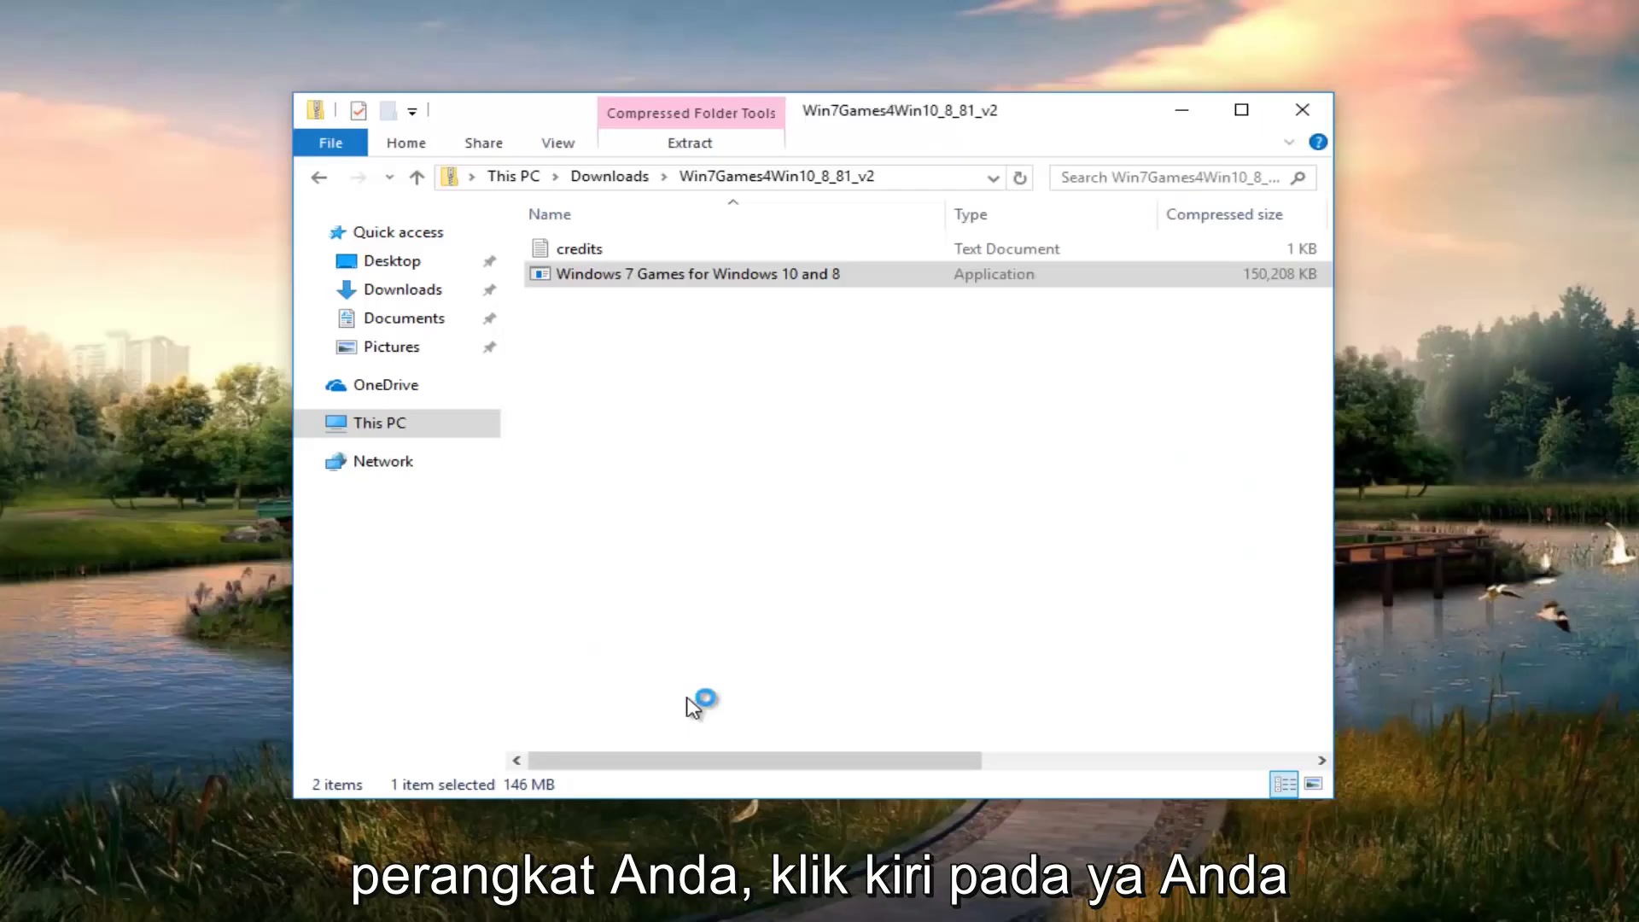
click(1172, 111)
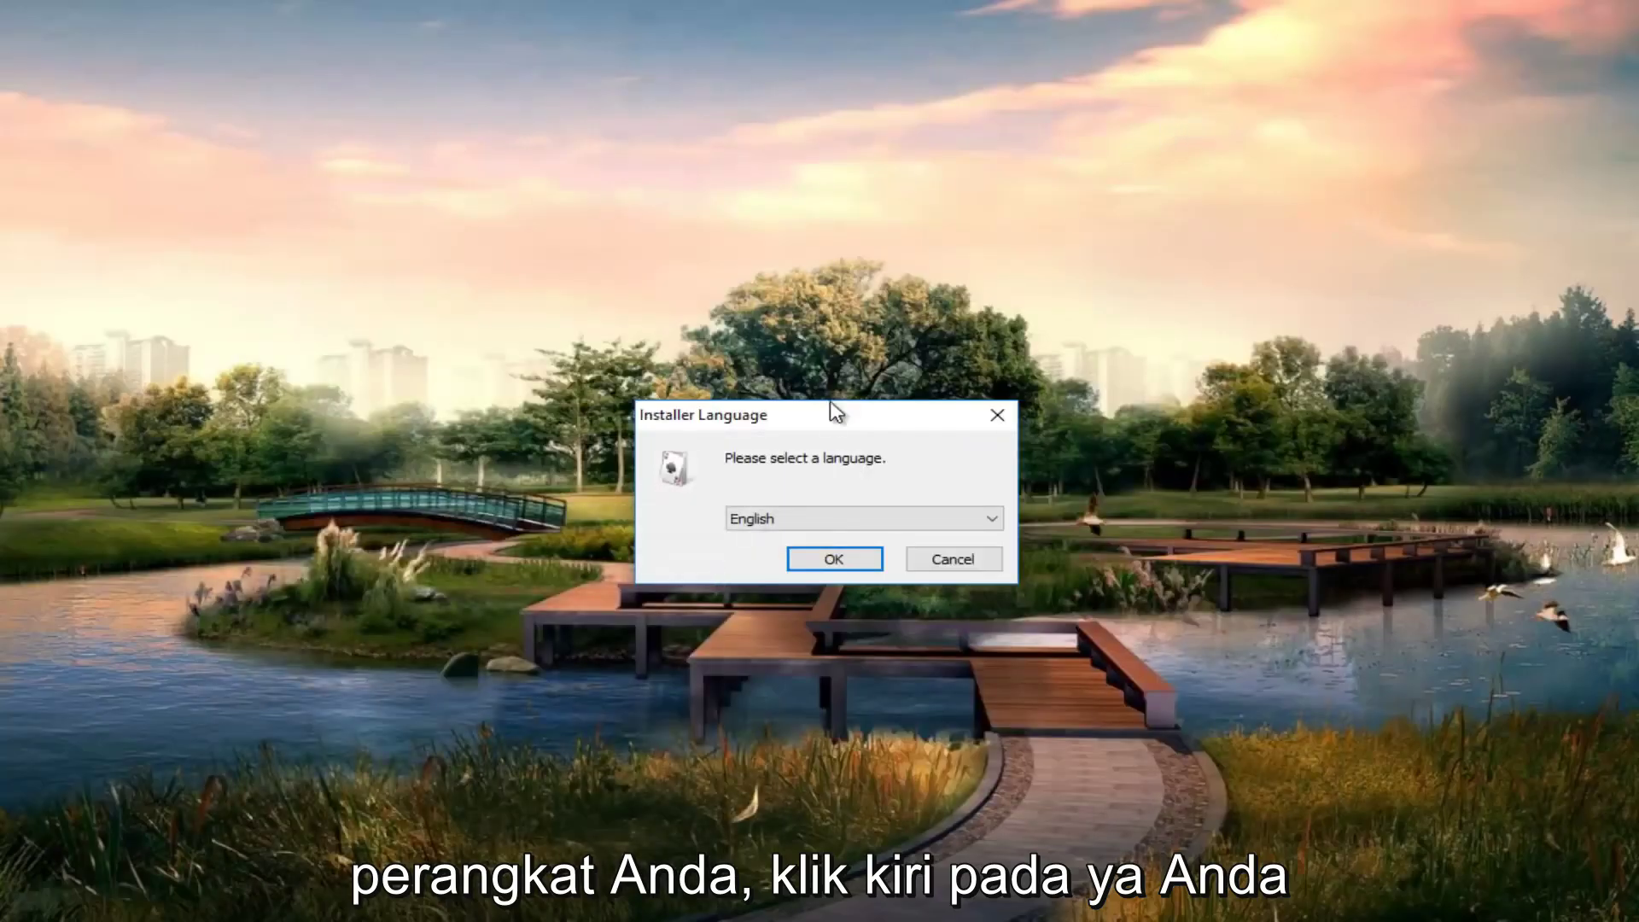
- Check the installer's language dropdown, keeping English selected
click(776, 526)
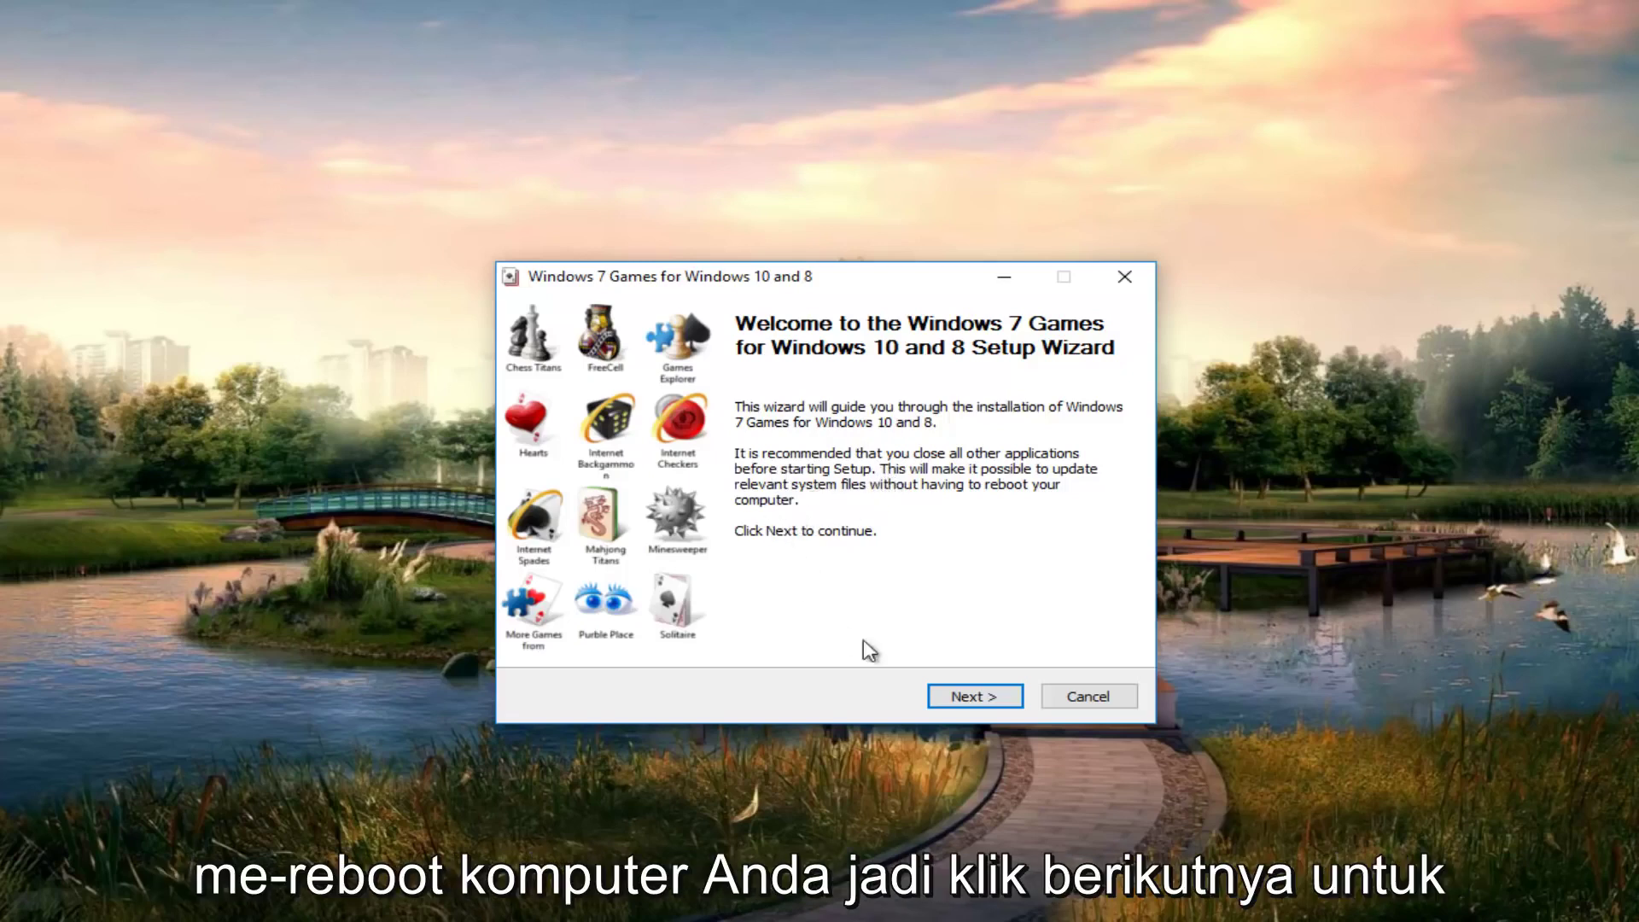
- Advance past the welcome page and install all the checked Windows 7 games
click(967, 702)
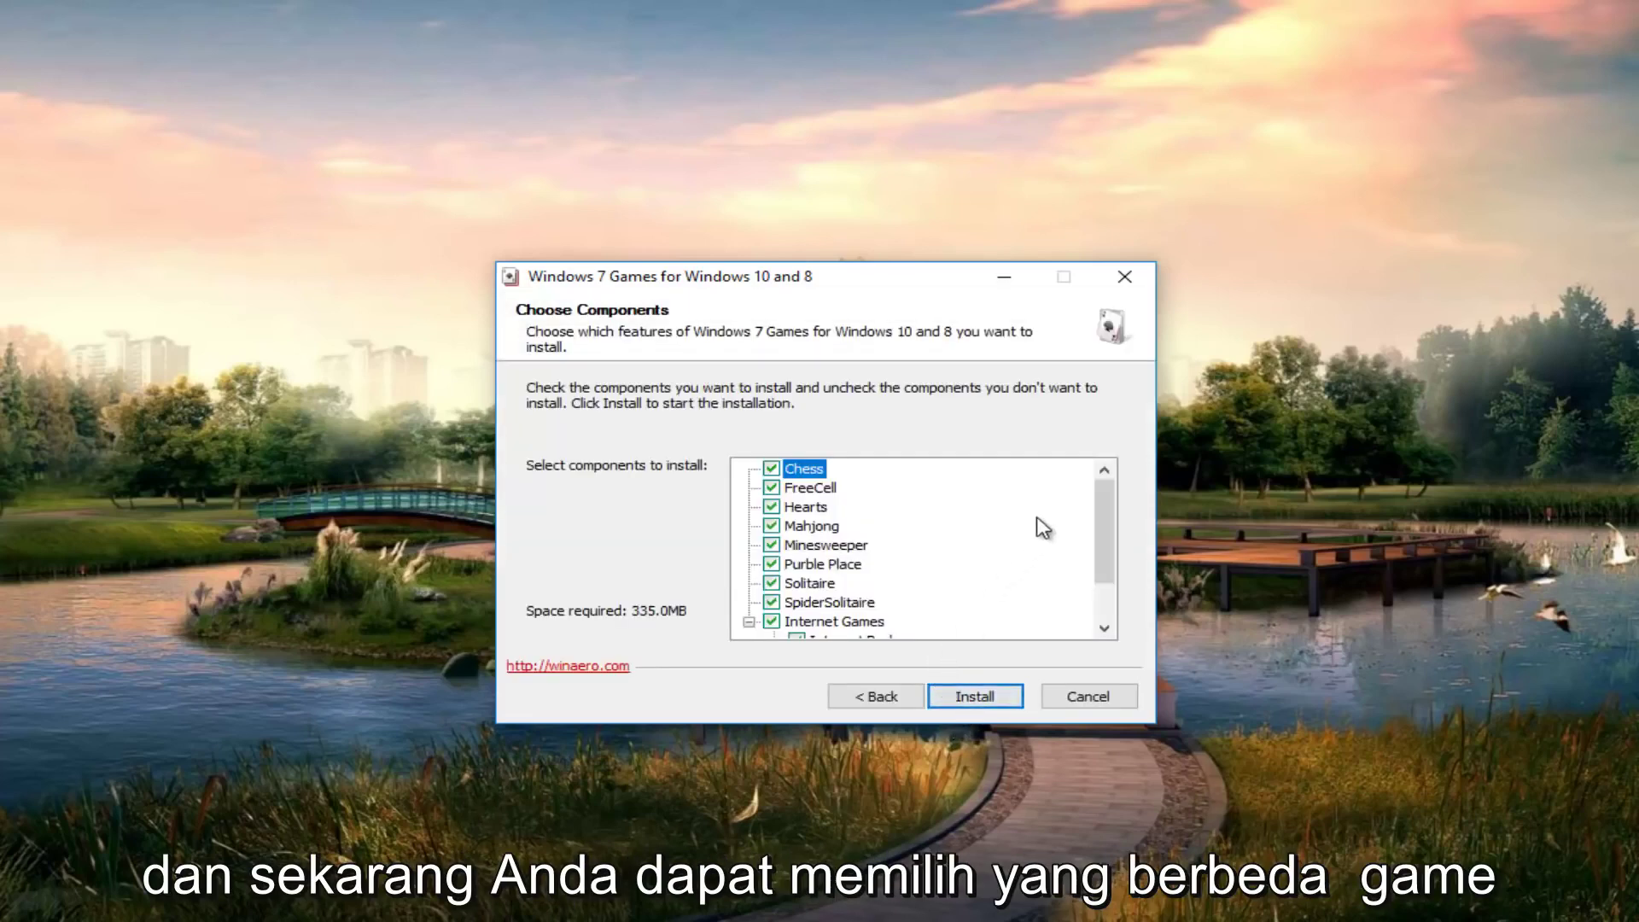
mouse_move(1099, 501)
mouse_down()
mouse_move(1099, 550)
mouse_move(1086, 493)
mouse_up()
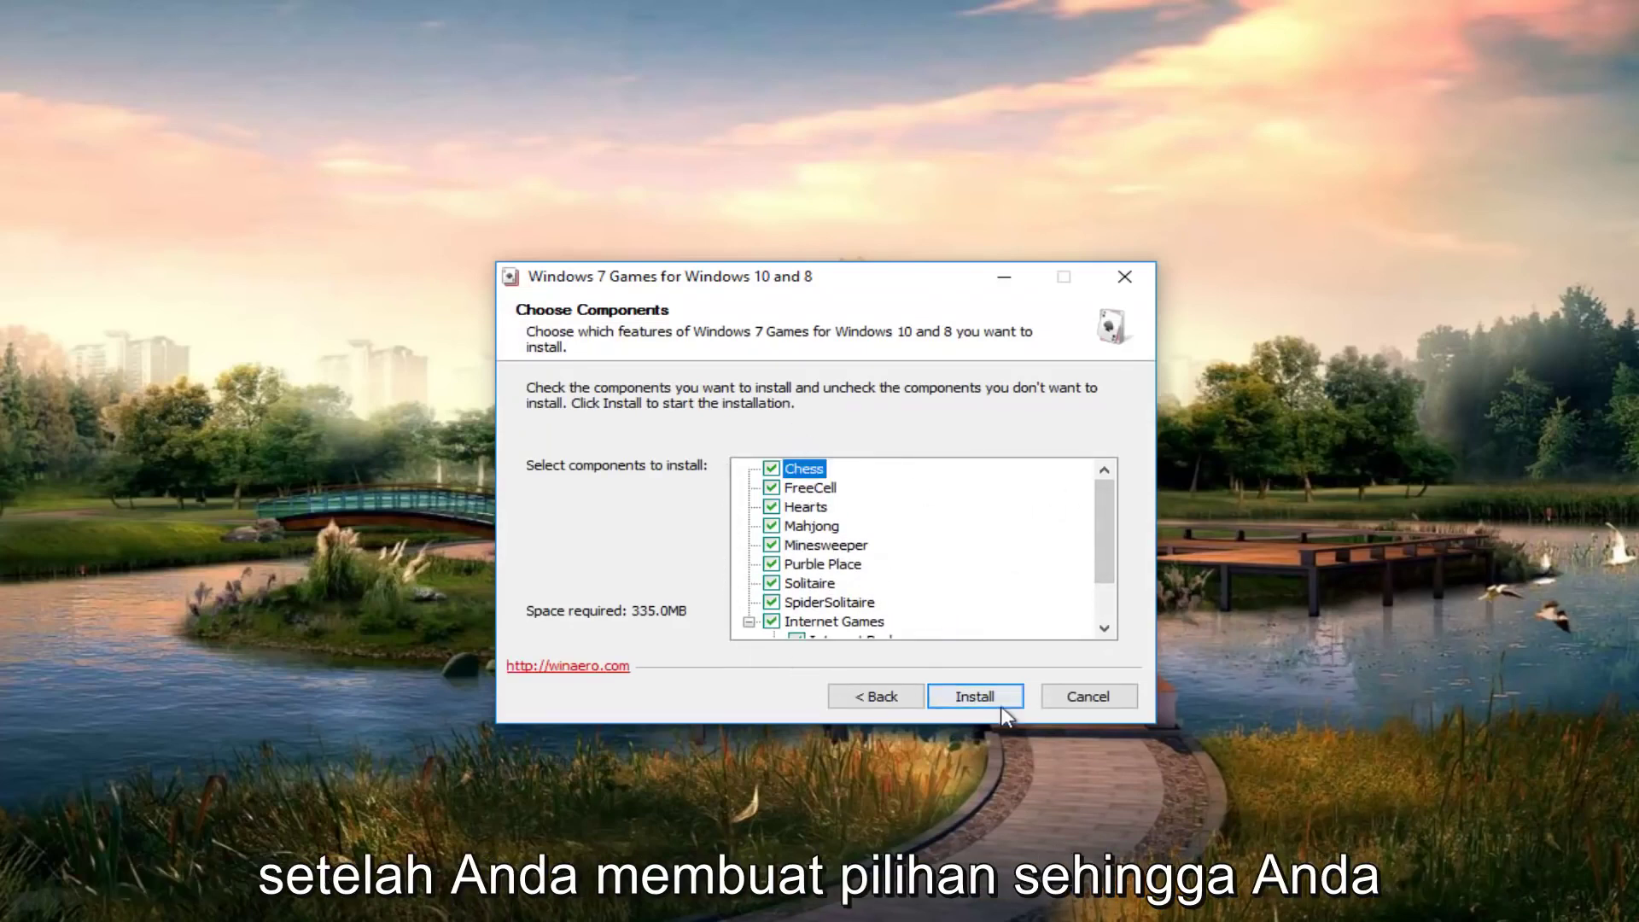
click(960, 699)
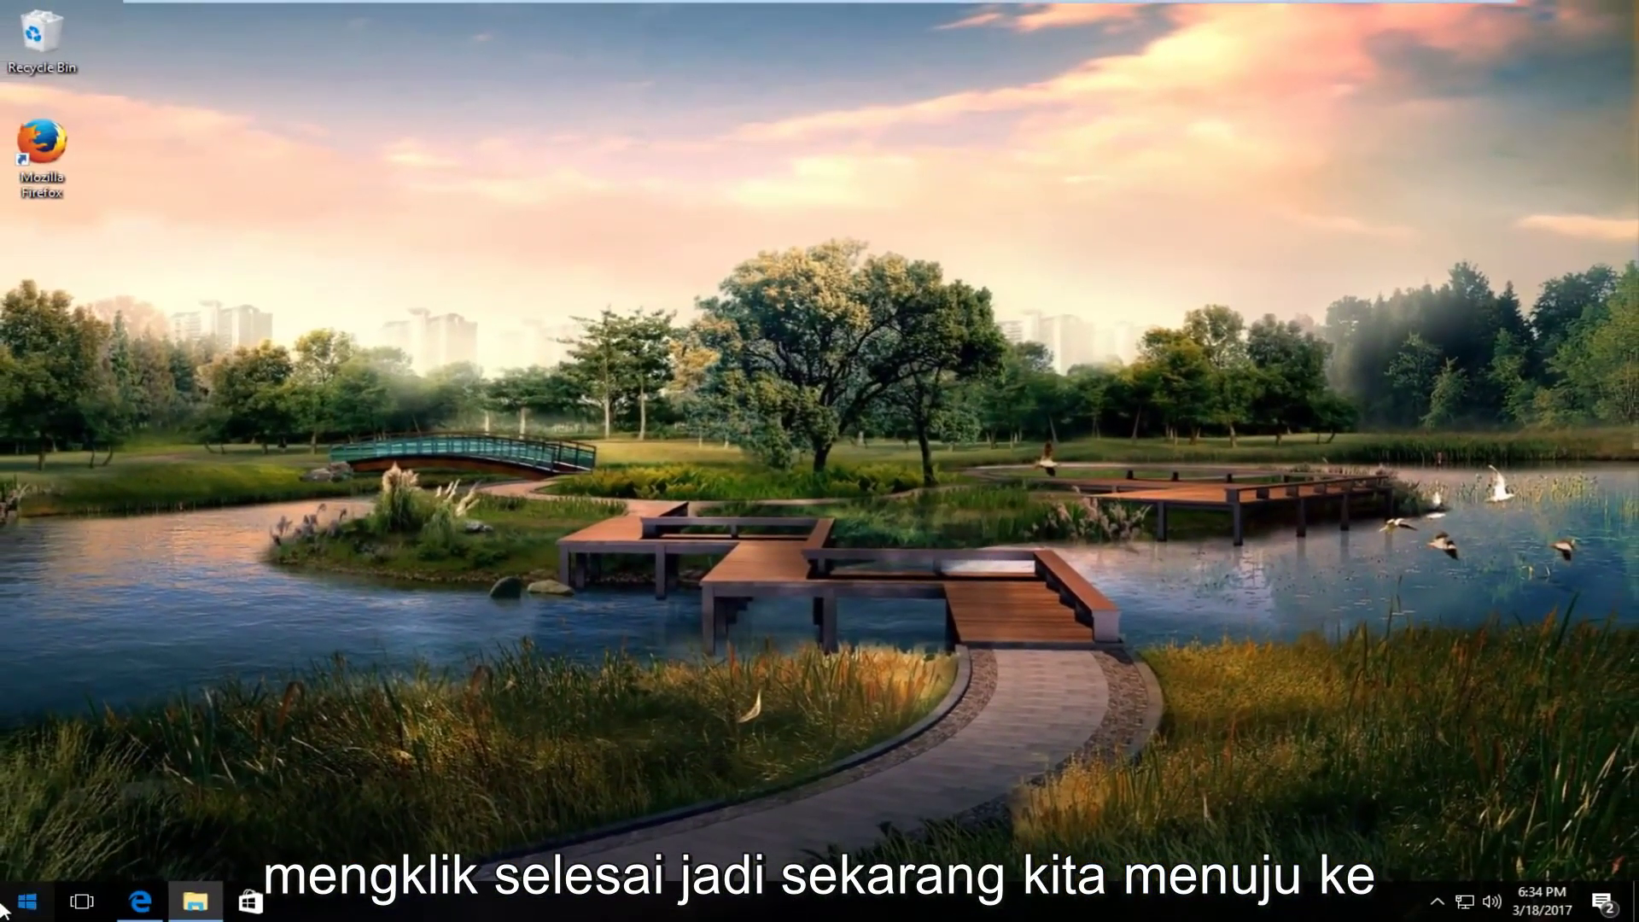
- Launch the Solitaire desktop app from Start, move its window, then close it
click(5, 904)
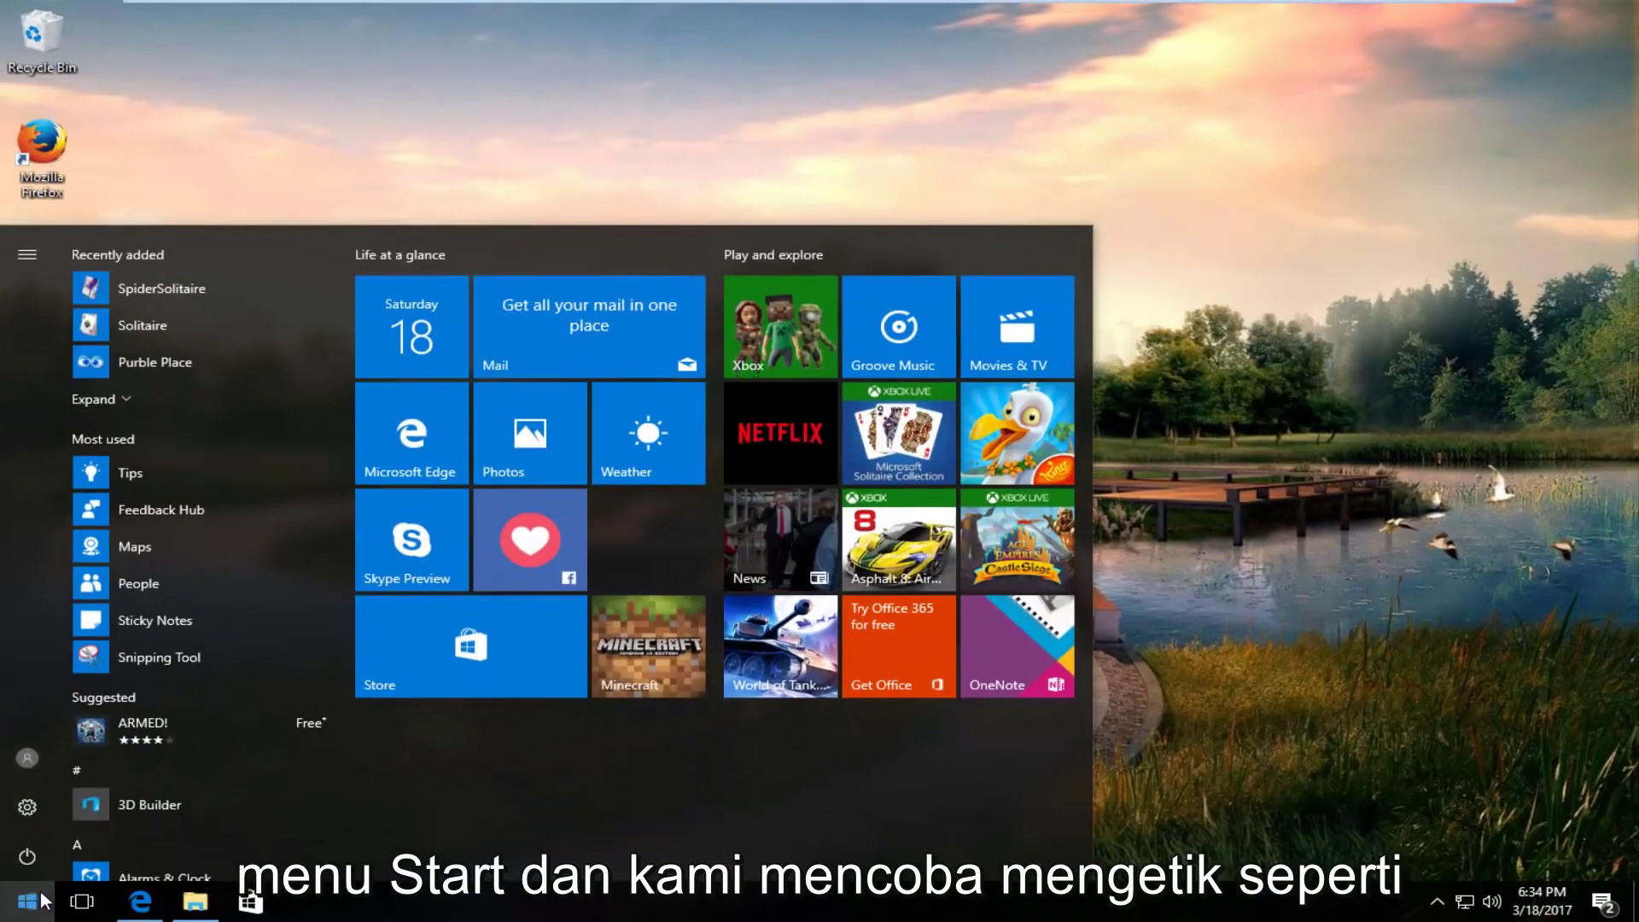
text(solit)
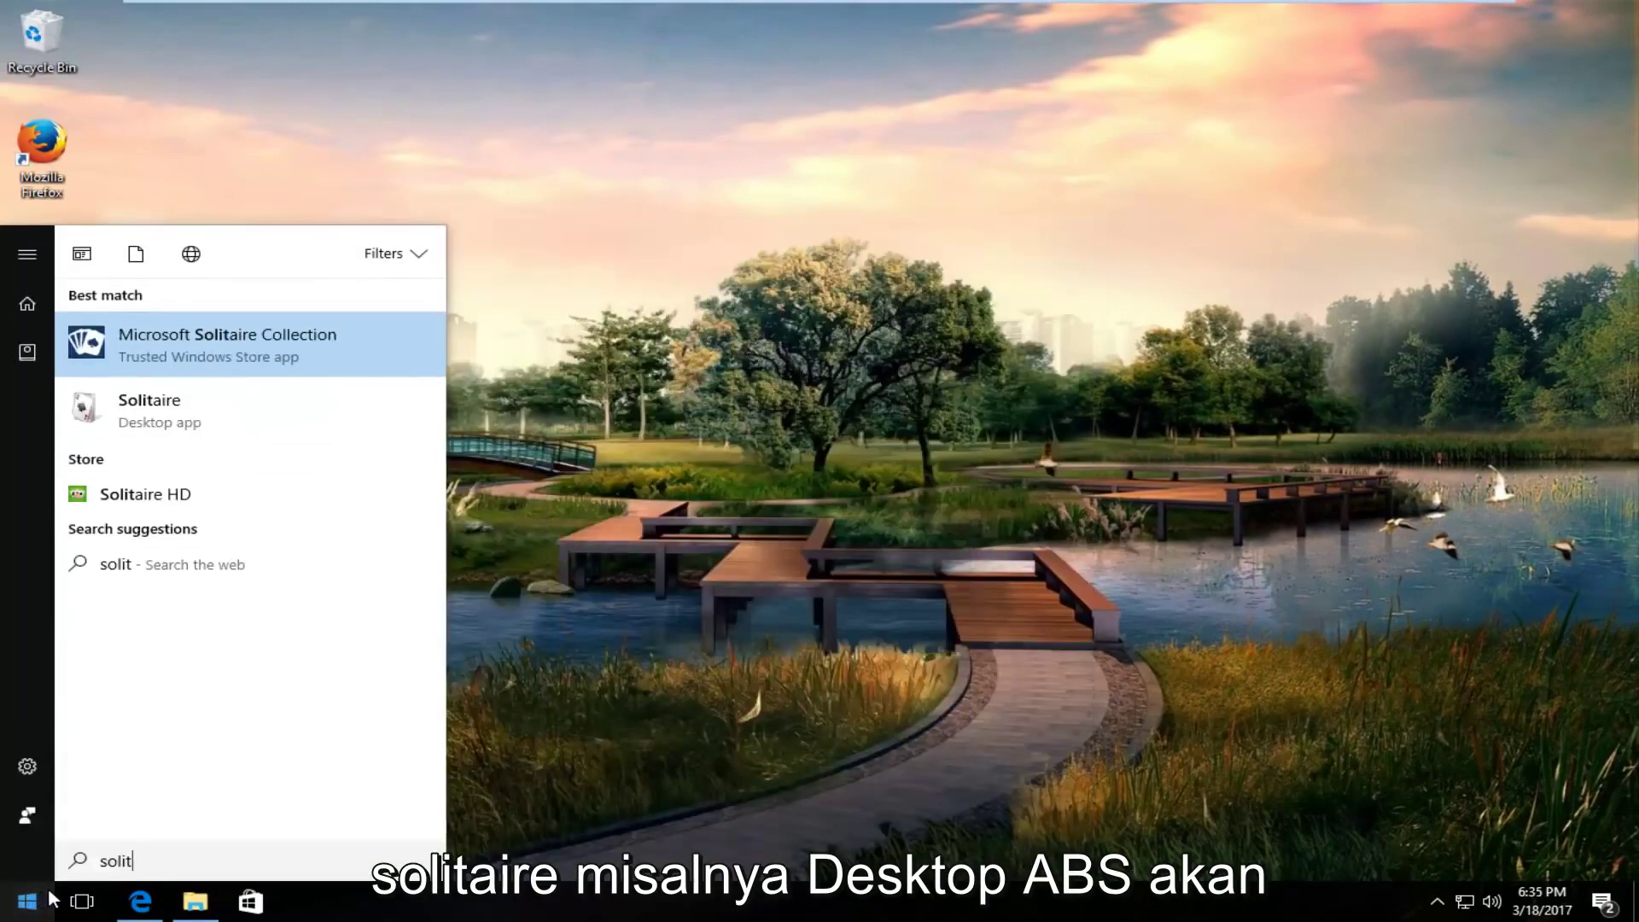
text(a)
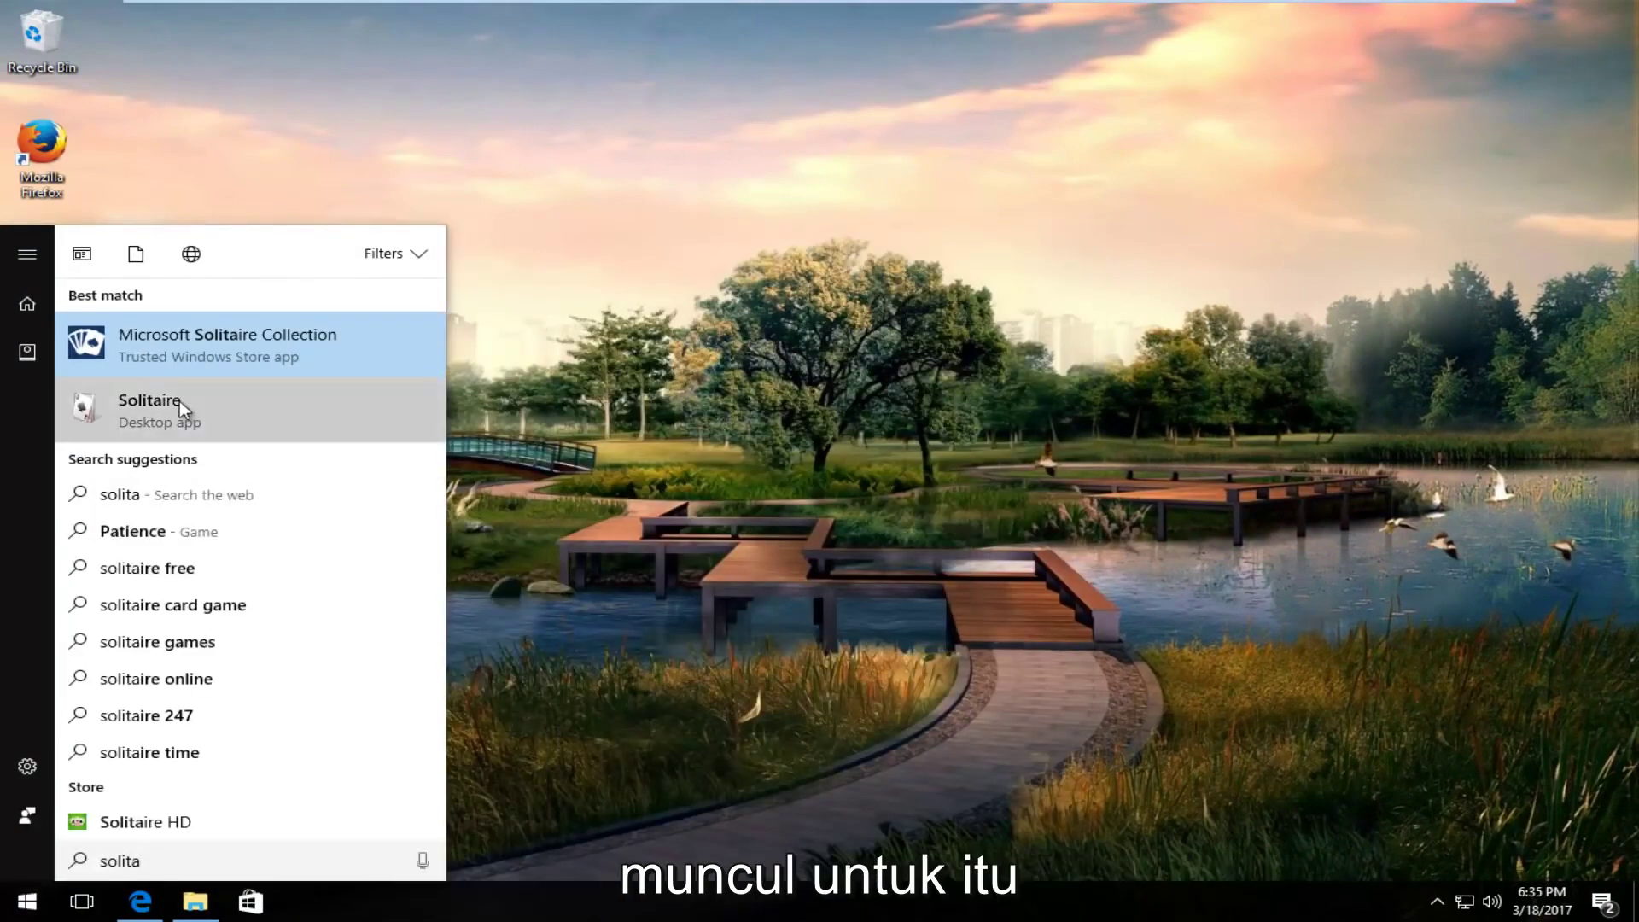
click(179, 406)
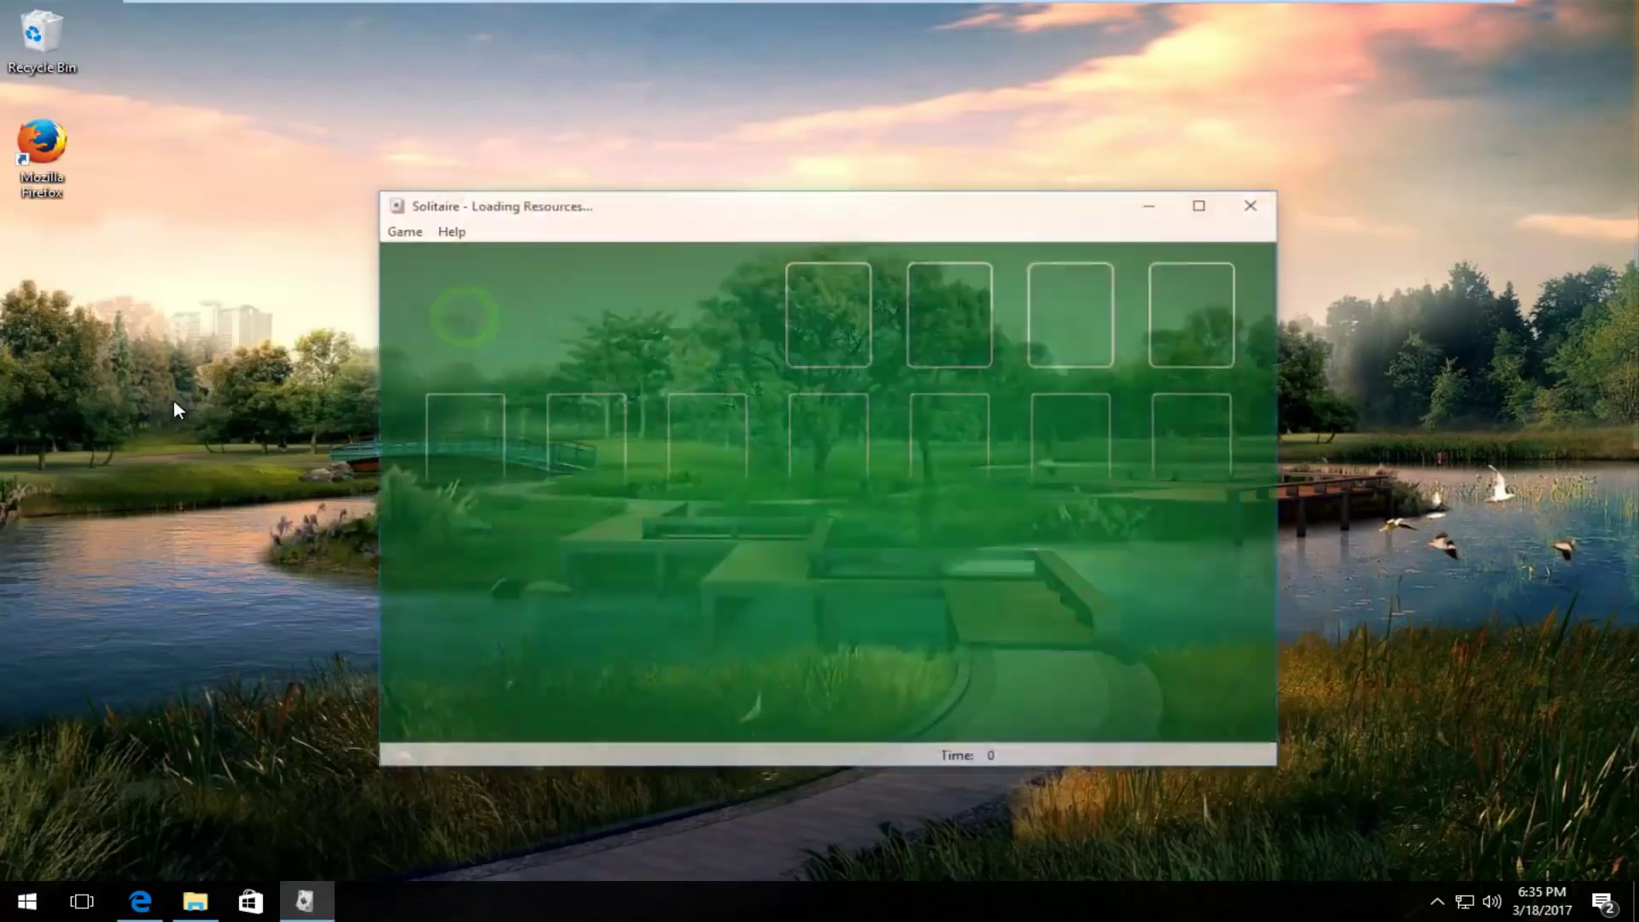
drag(599, 217, 629, 169)
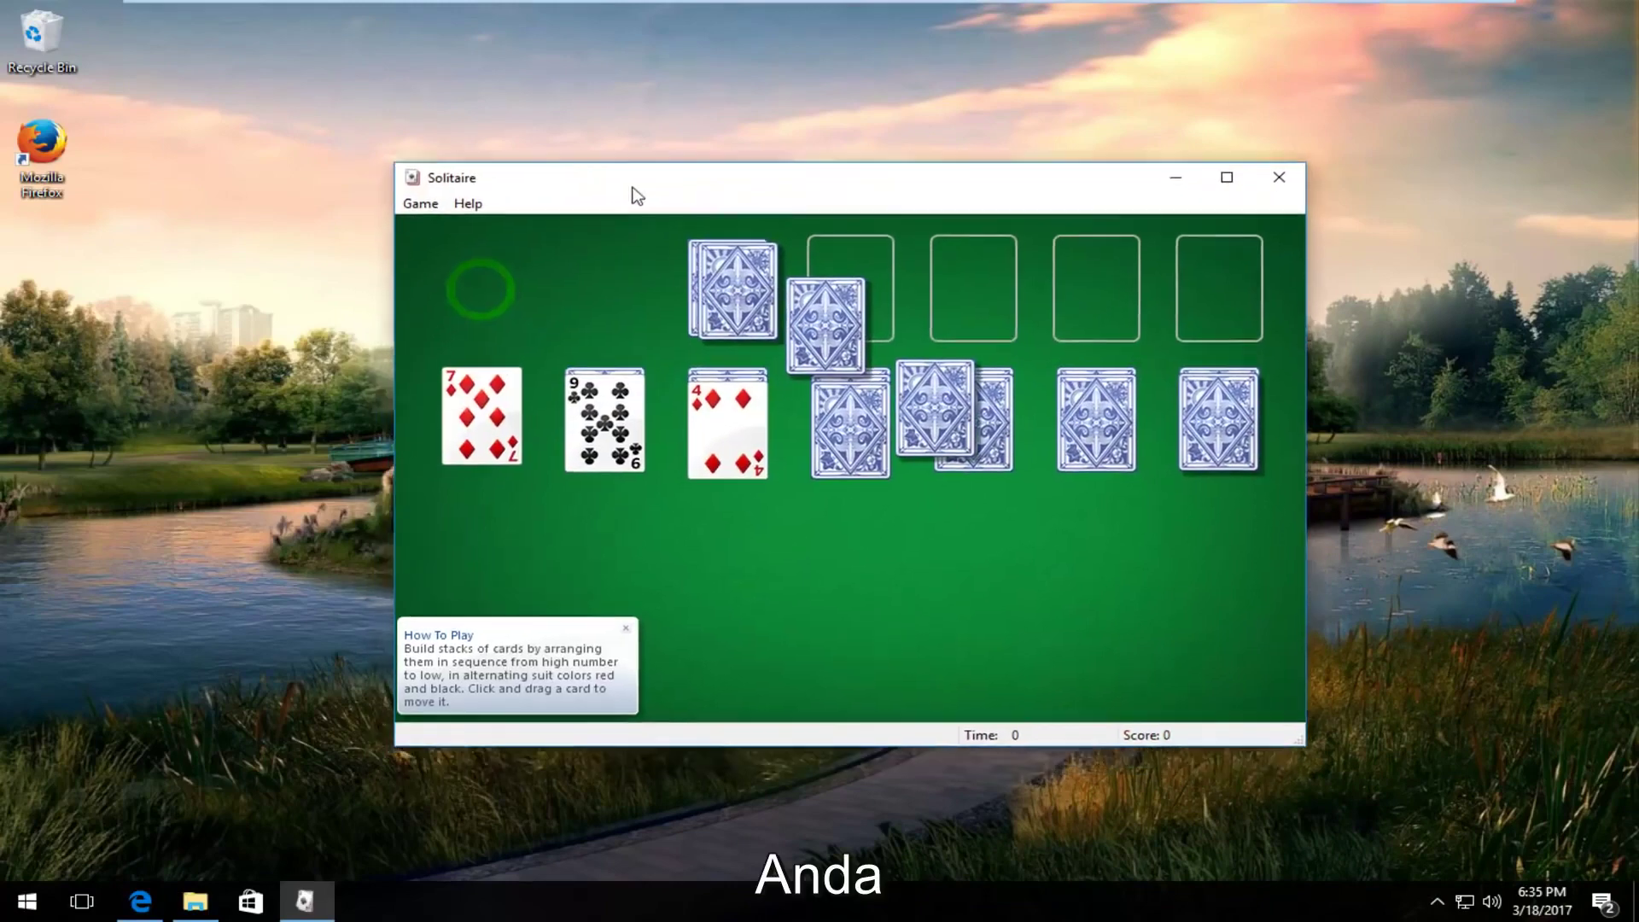
click(1286, 156)
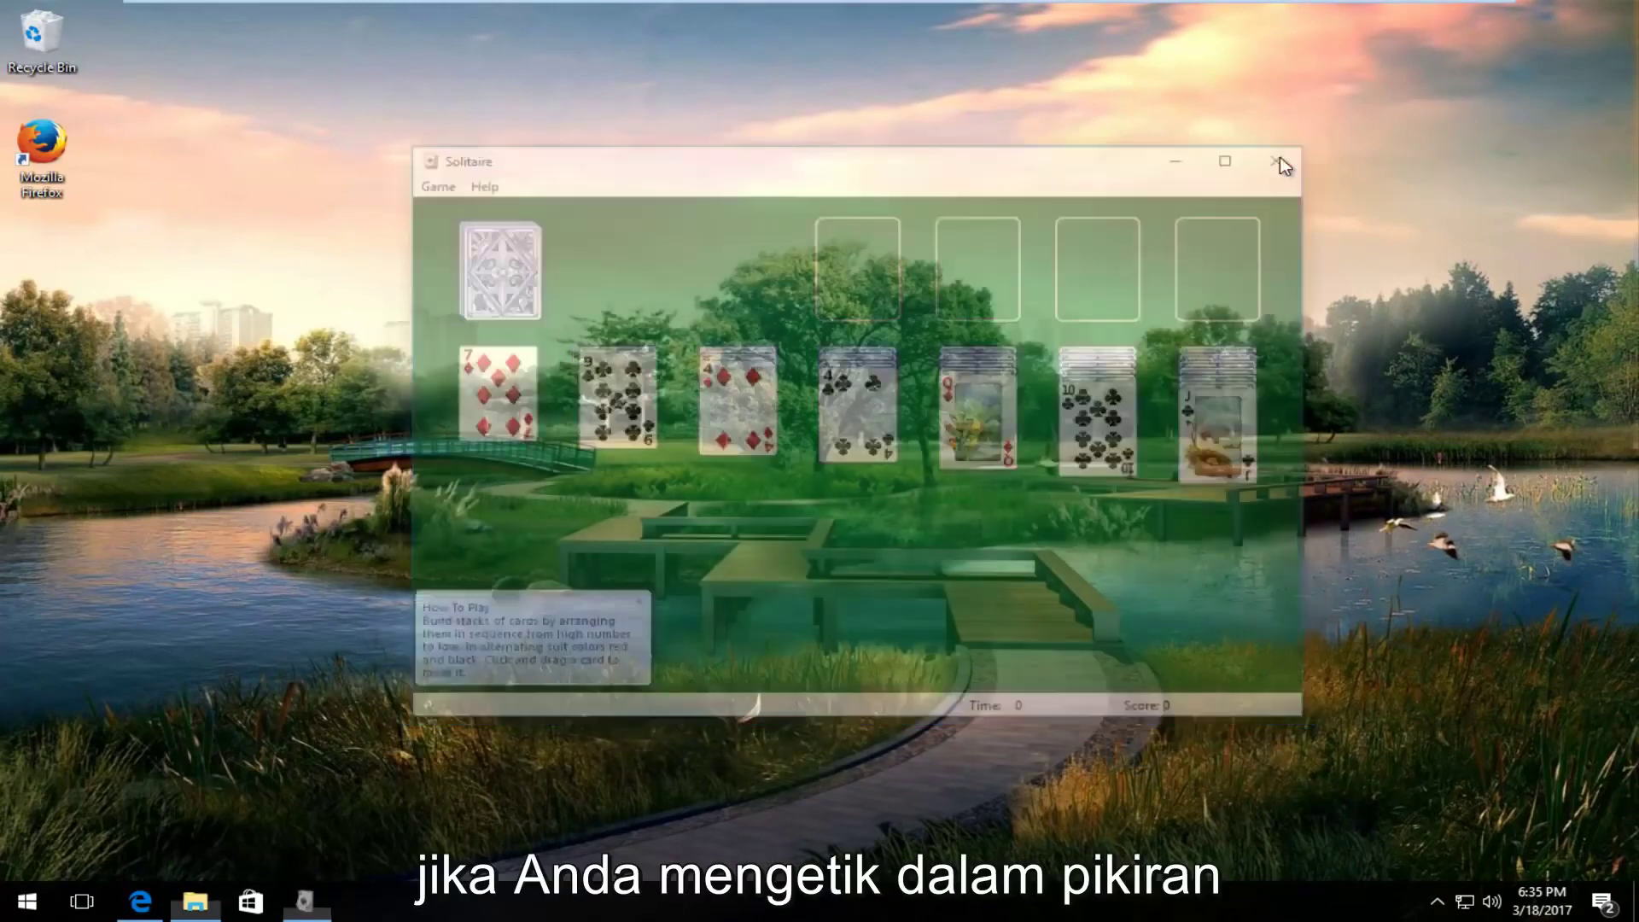
- Find Minesweeper in Start search, fixing the typo, and launch the desktop game
click(25, 902)
text(mi)
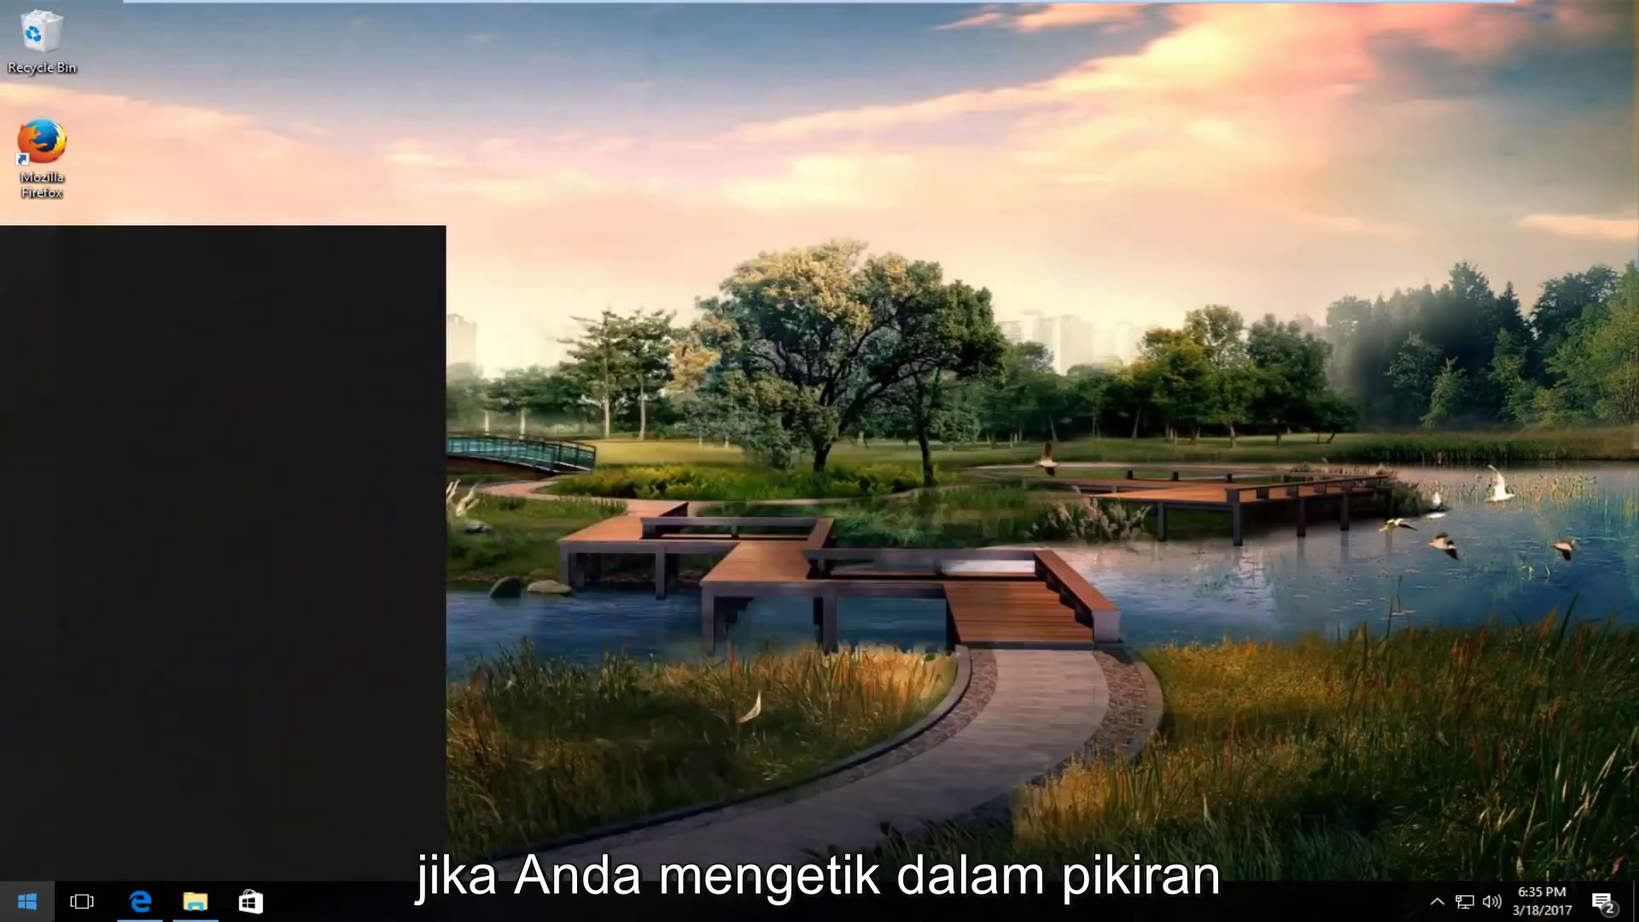
text(nesewee)
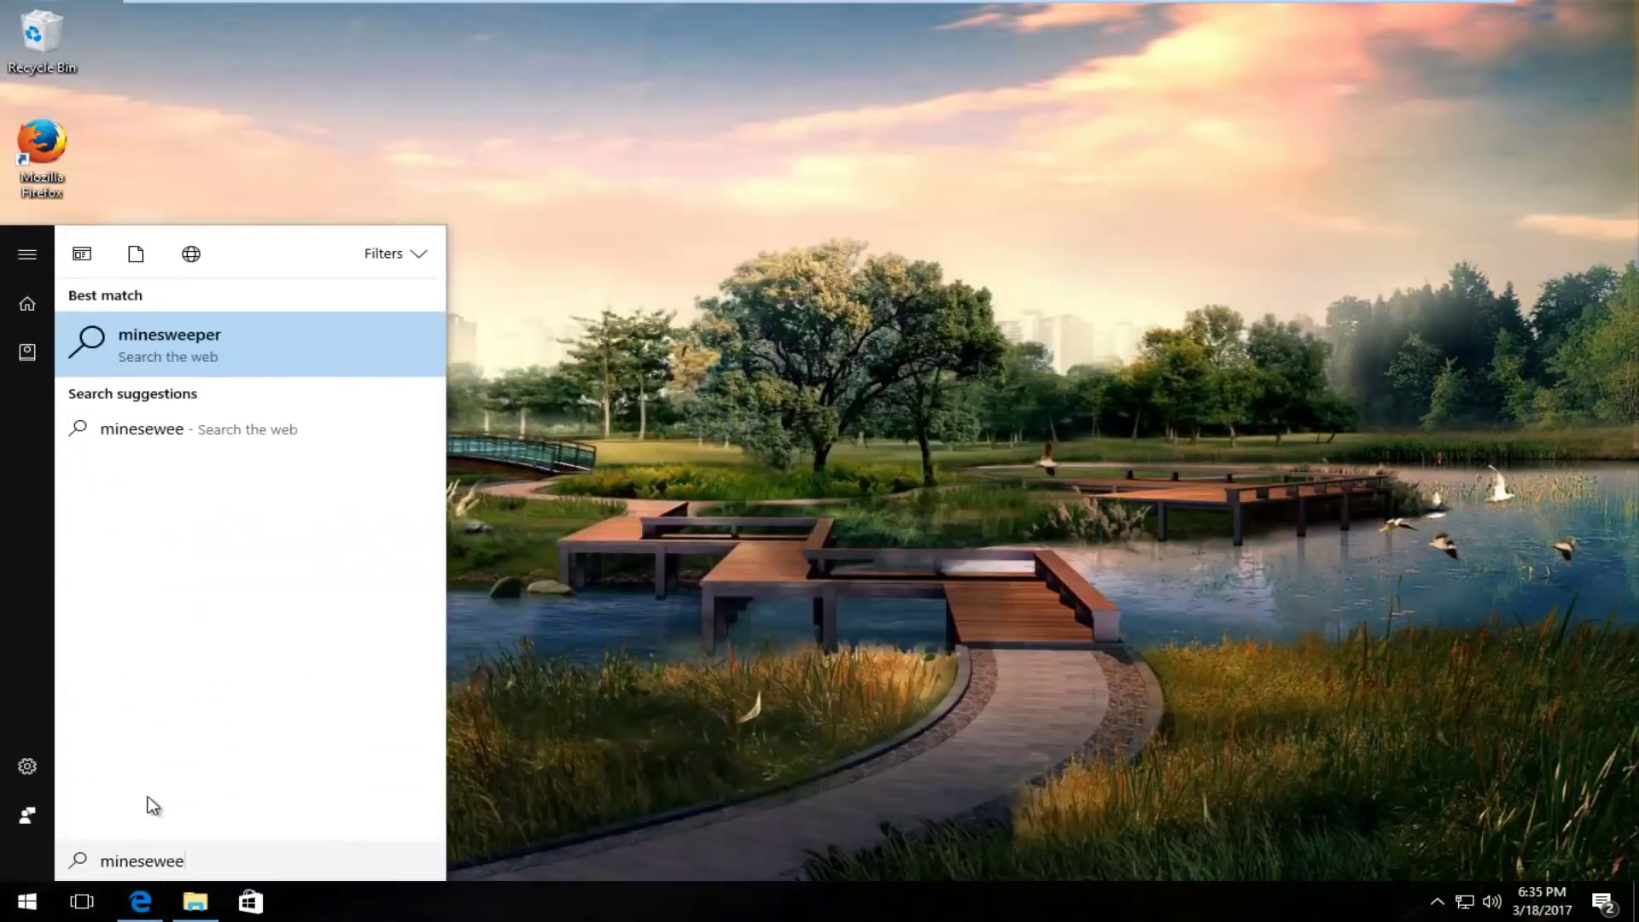
key(BackSpace)
key(BackSpace)
key(BackSpace)
key(BackSpace)
key(BackSpace)
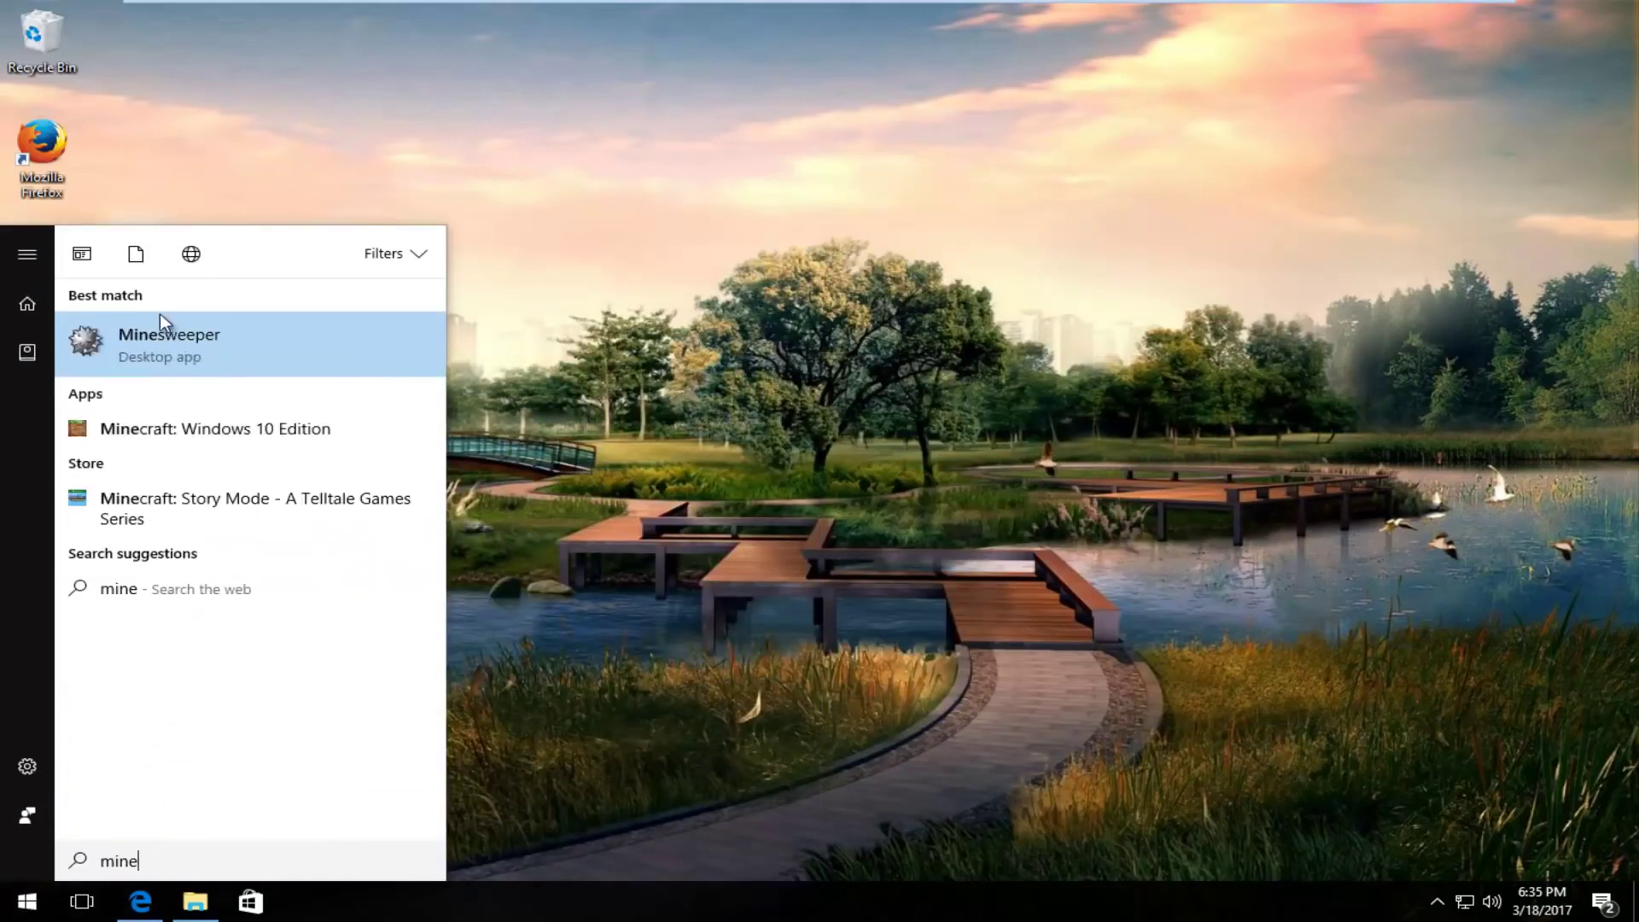
click(160, 314)
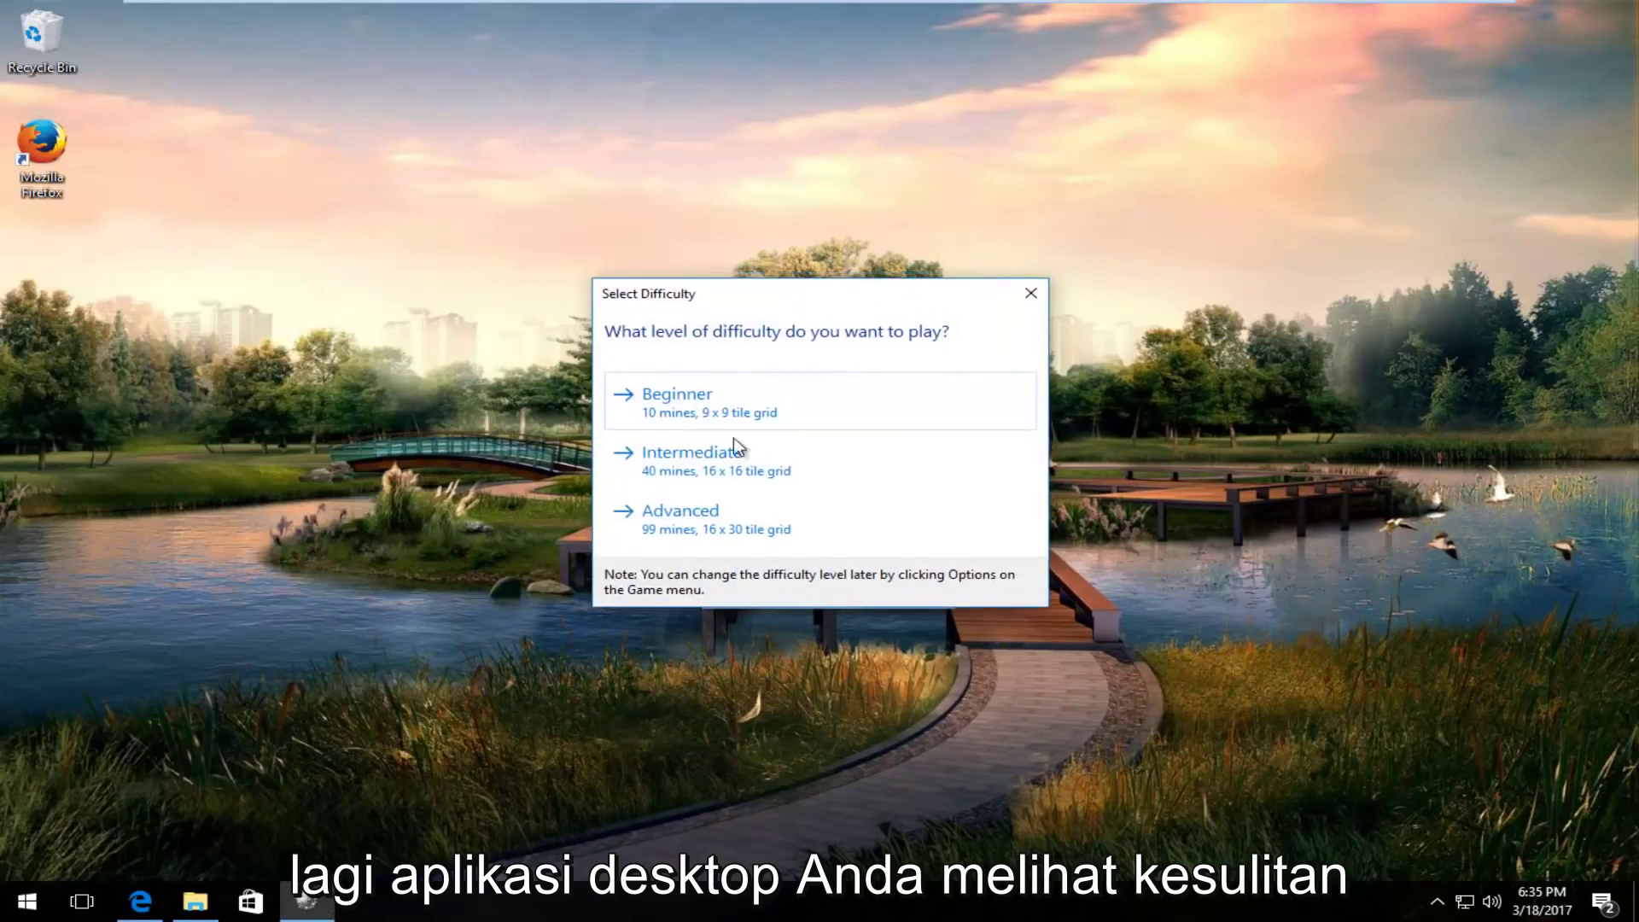
- Play a brief Beginner 9x9 round, then close Minesweeper
click(693, 421)
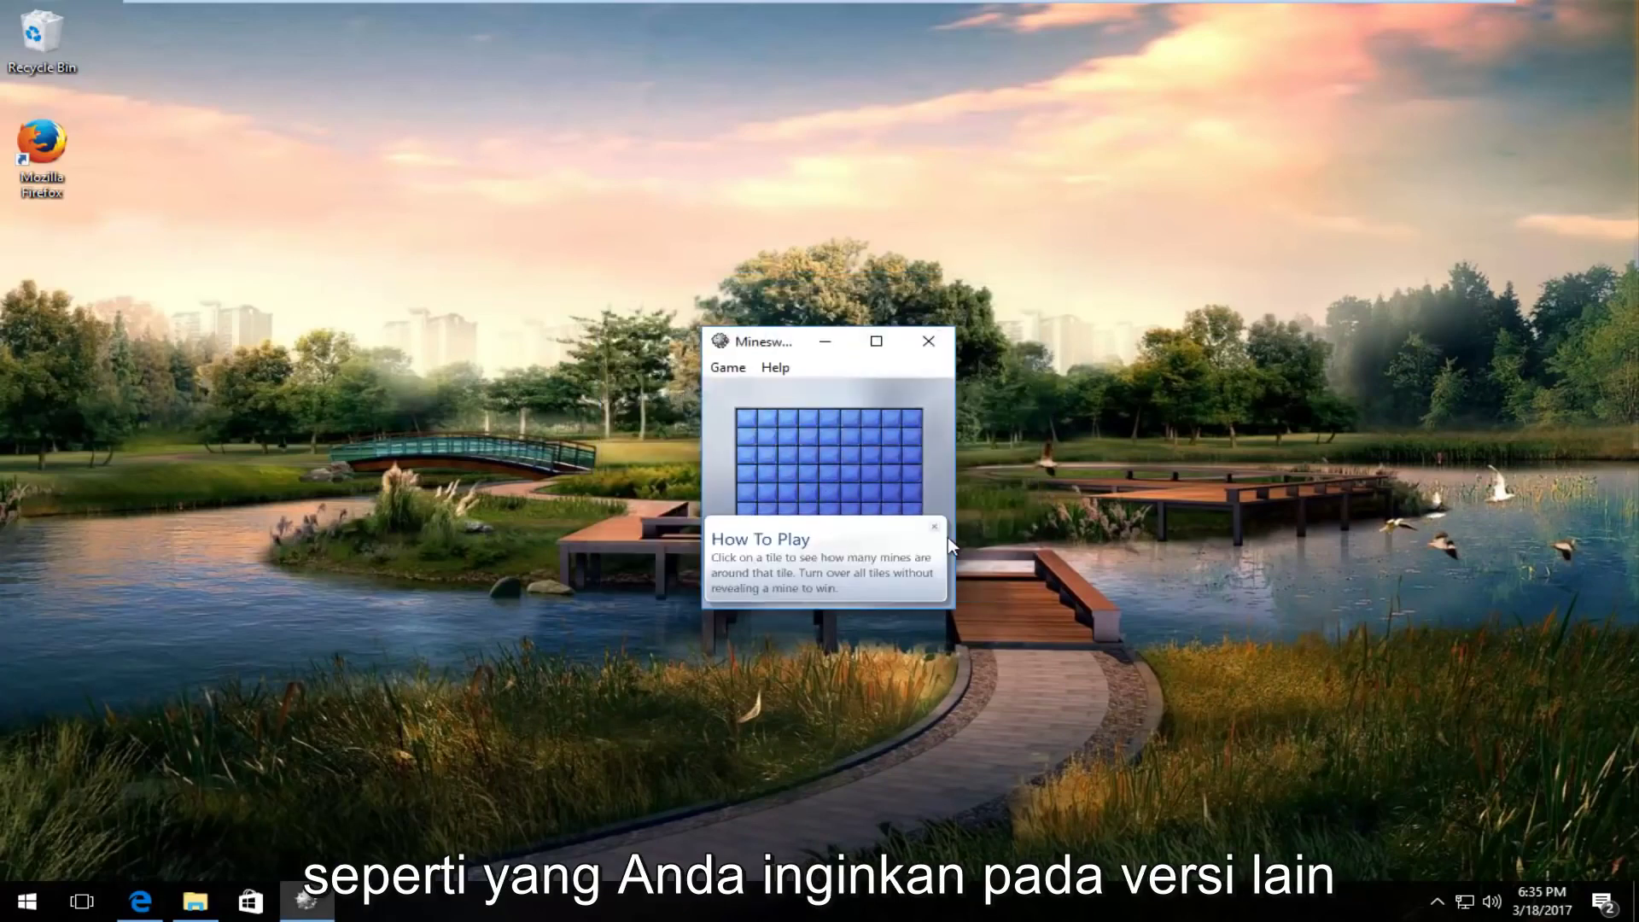
click(913, 510)
click(766, 530)
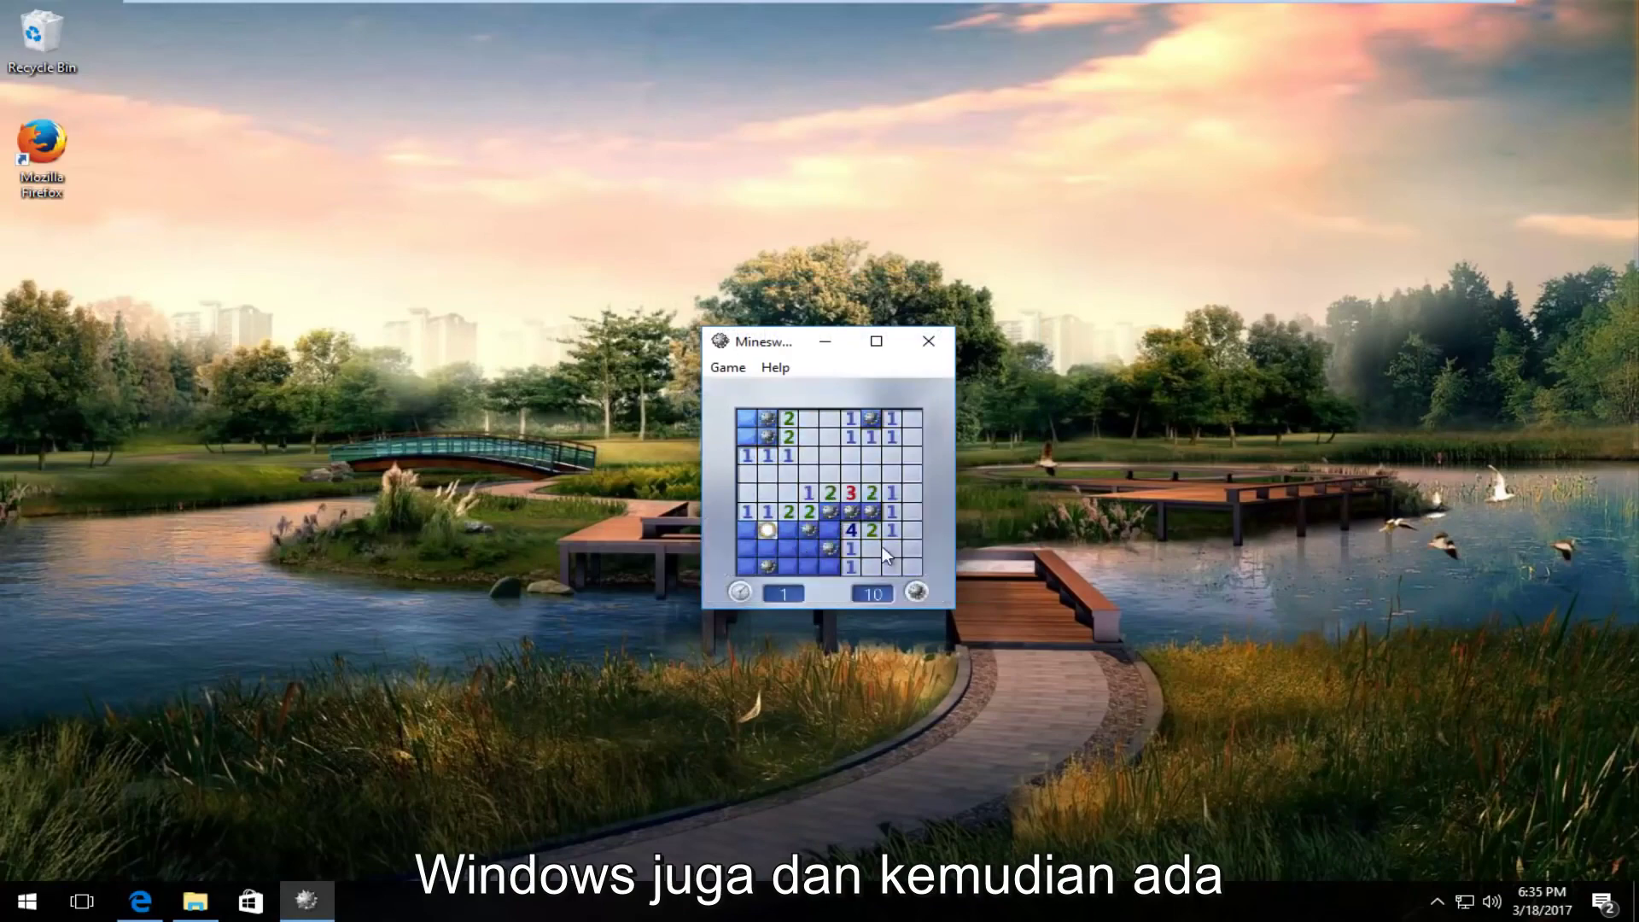
click(925, 344)
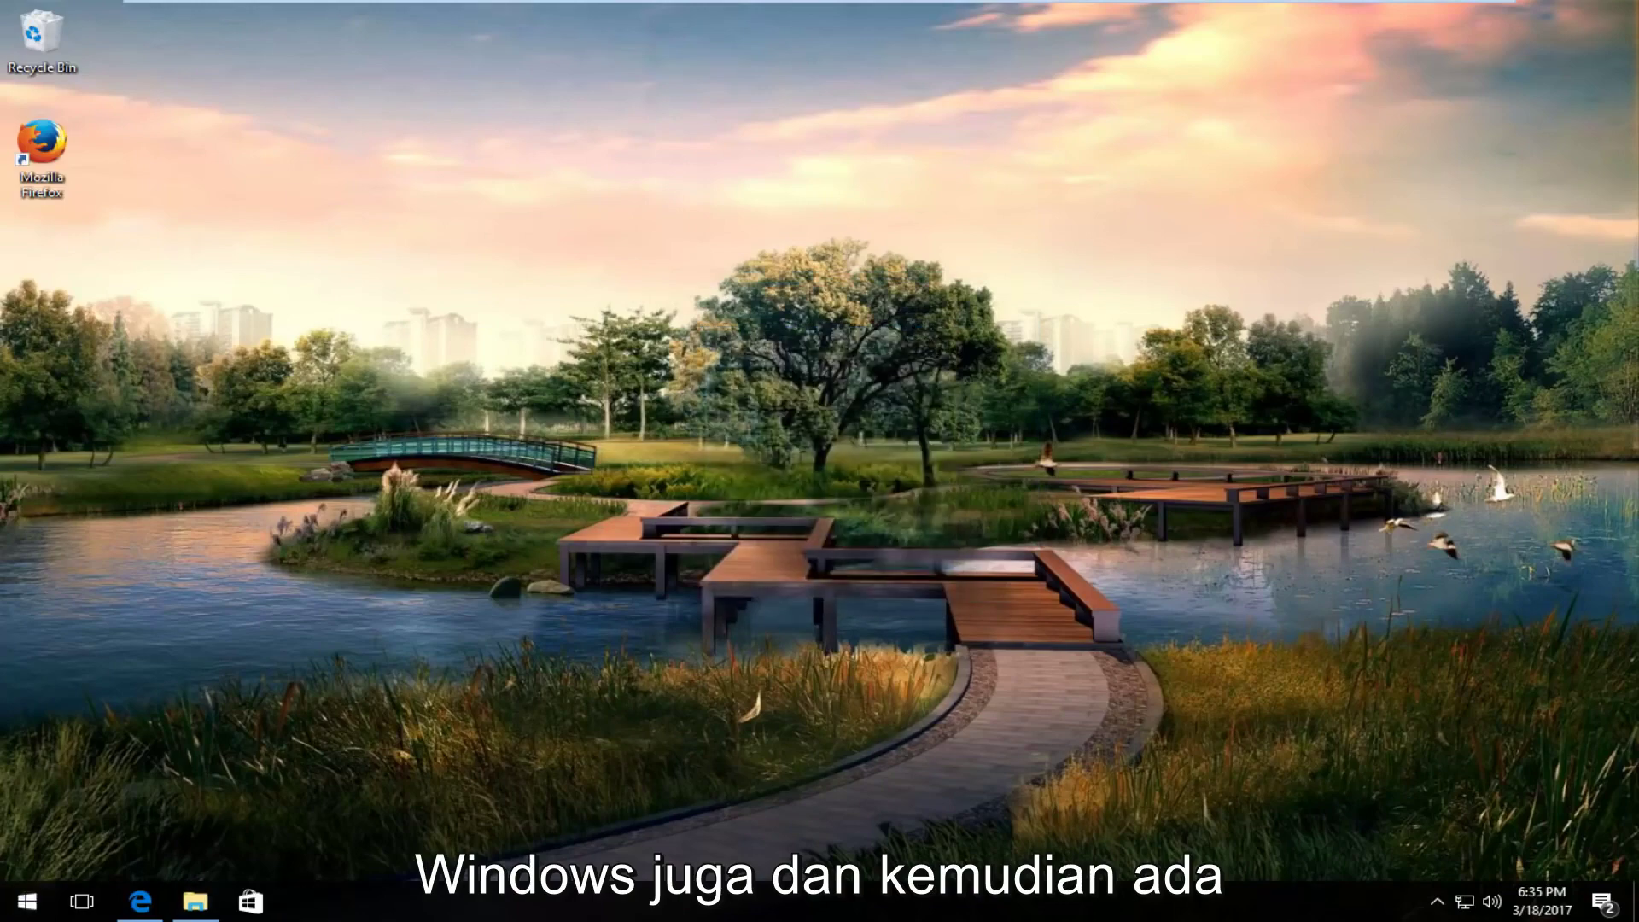
- Launch Chess Titans from Start and skip the difficulty choice to show the board
click(47, 909)
text(chess)
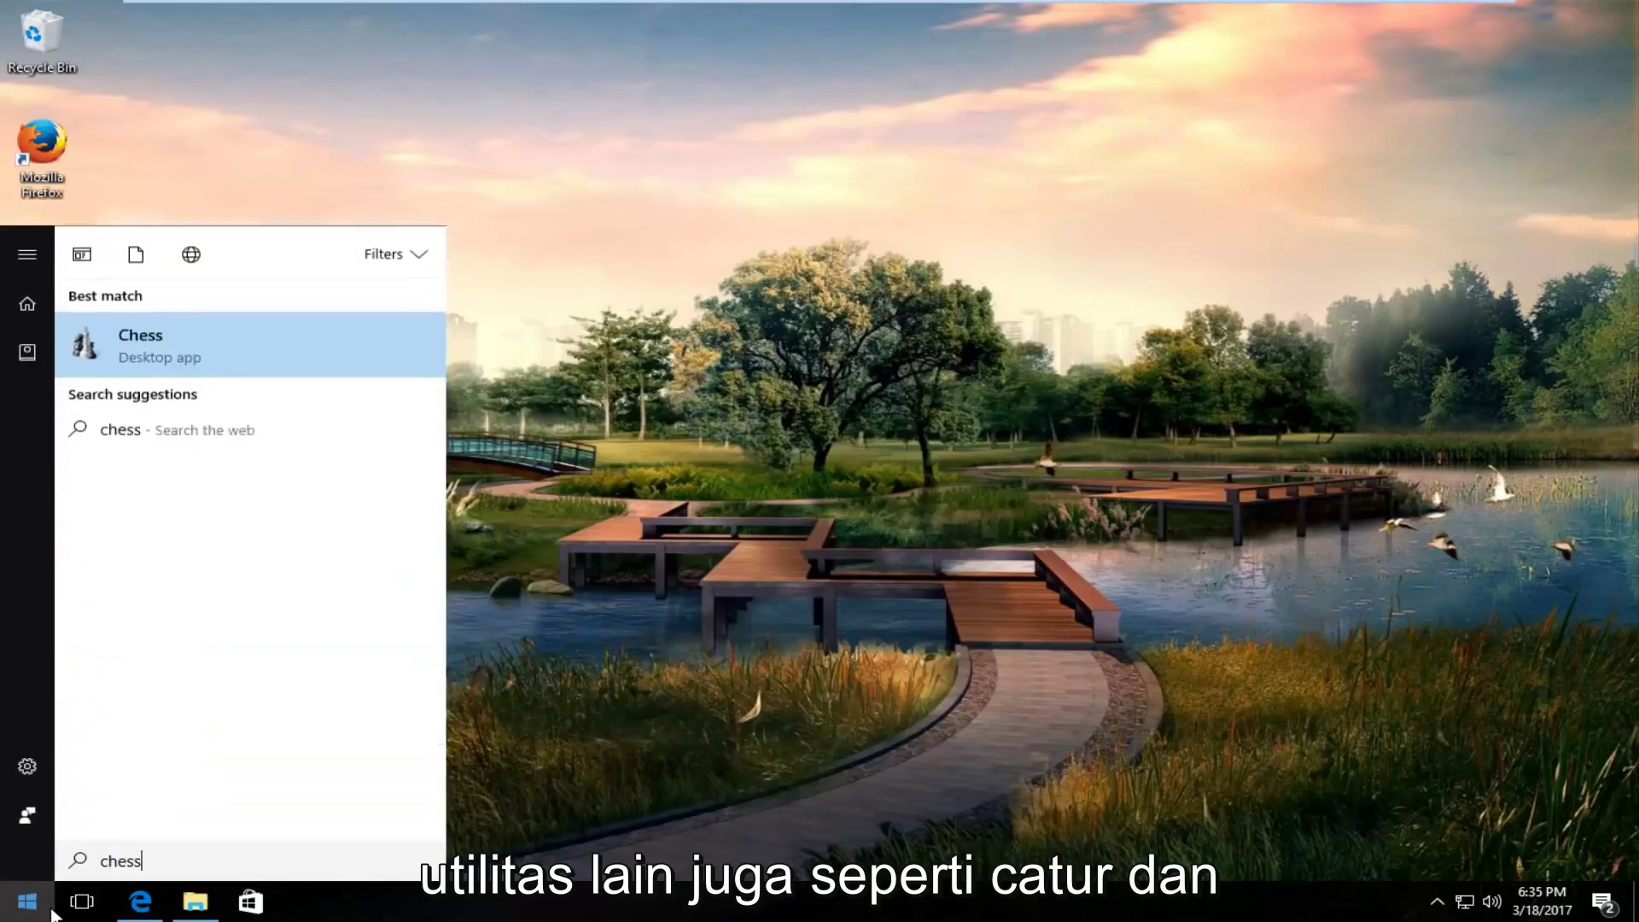
click(173, 355)
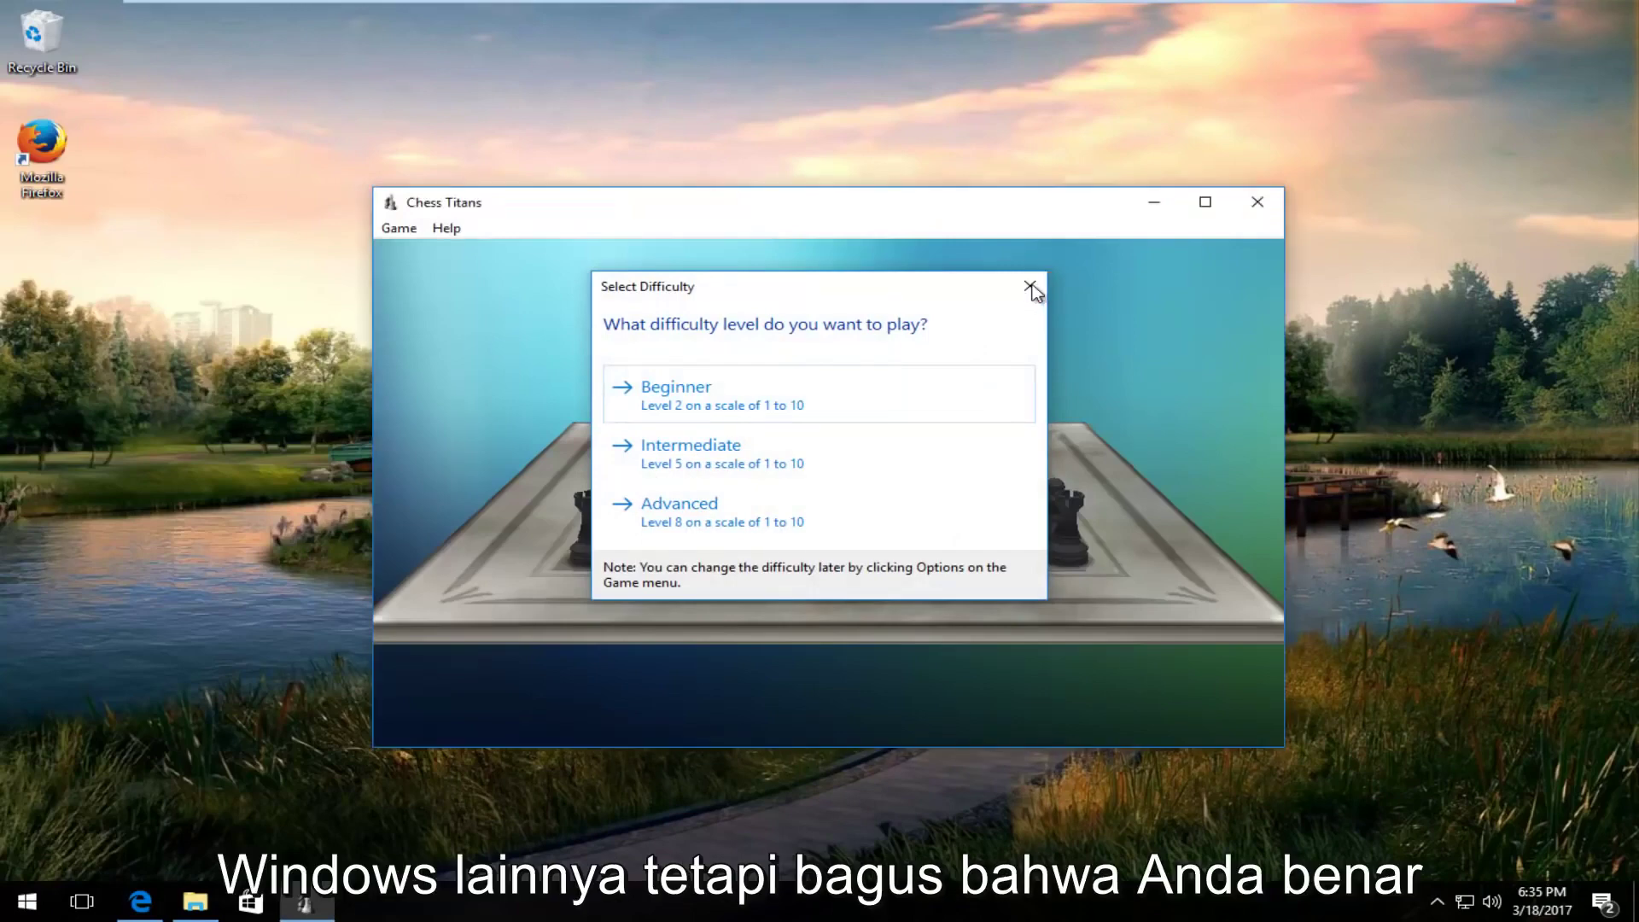
click(1031, 286)
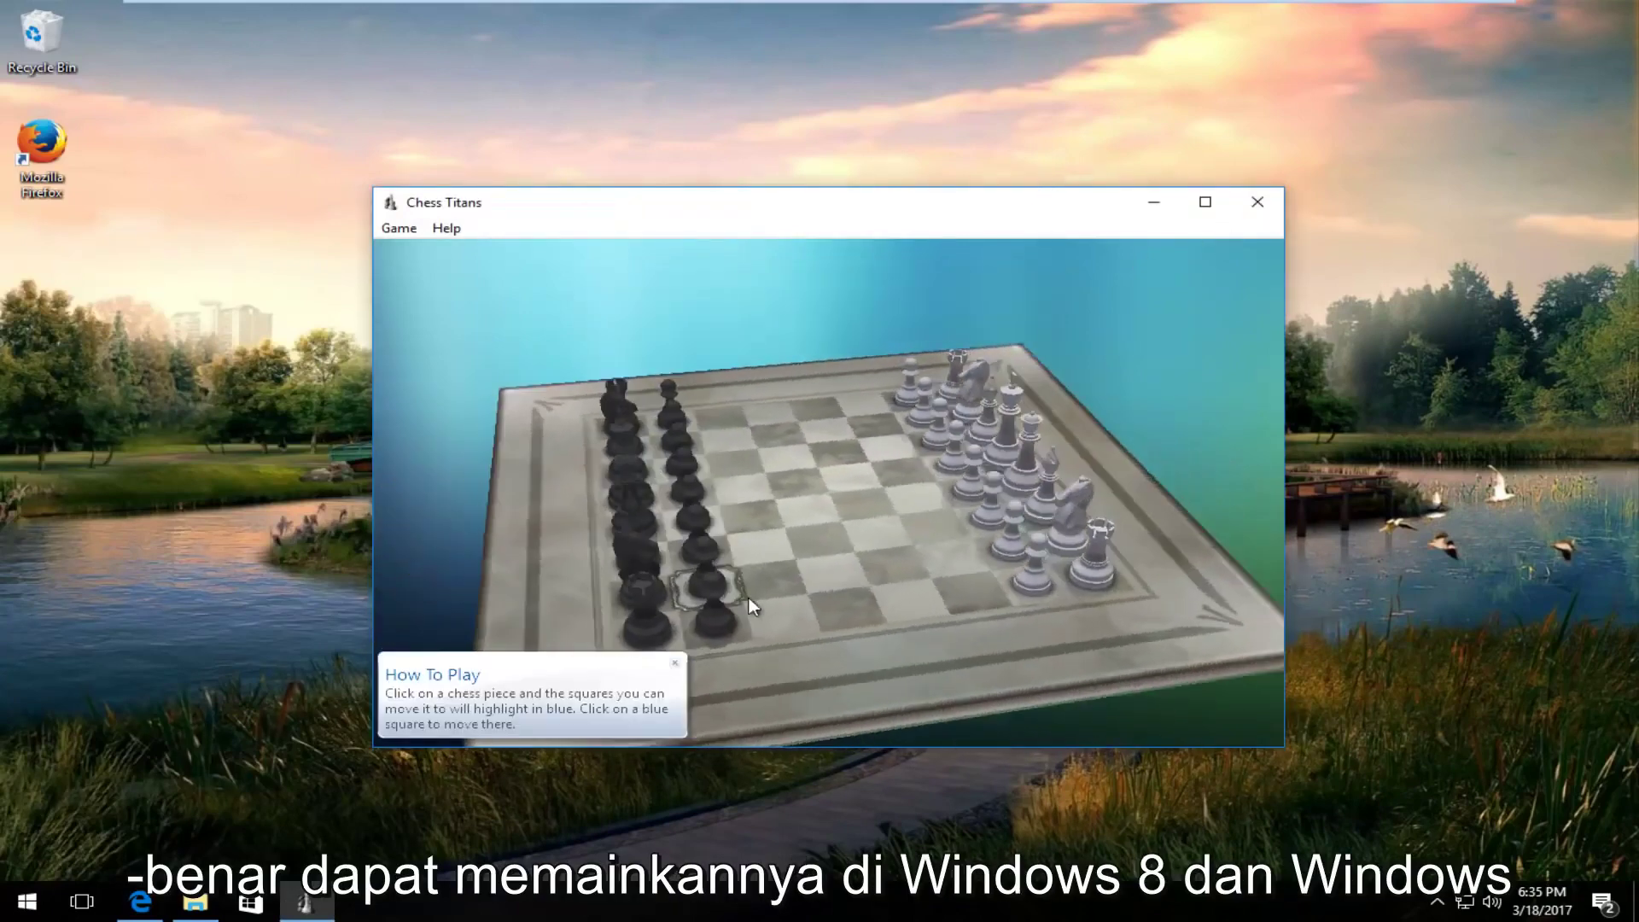
click(1258, 201)
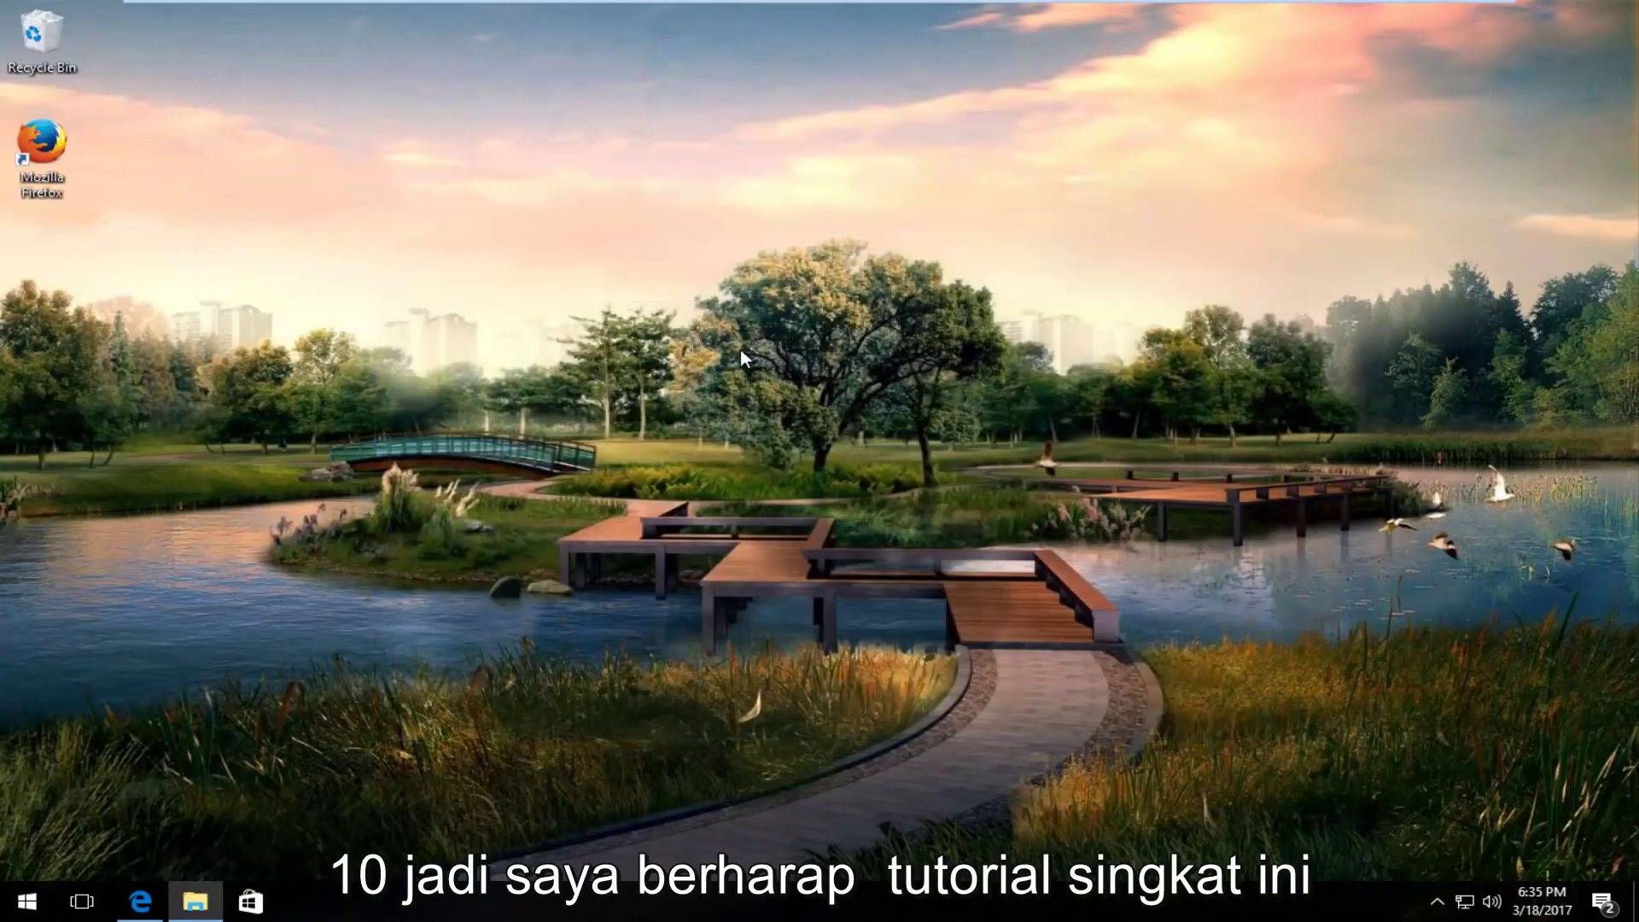